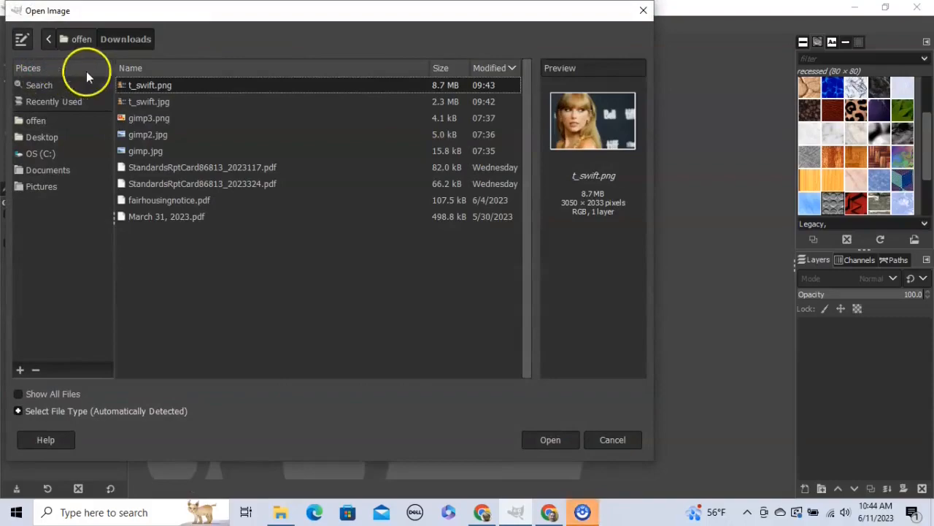
- Load t_swift.png into GIMP at its full 3050×2033 pixel size
click(539, 438)
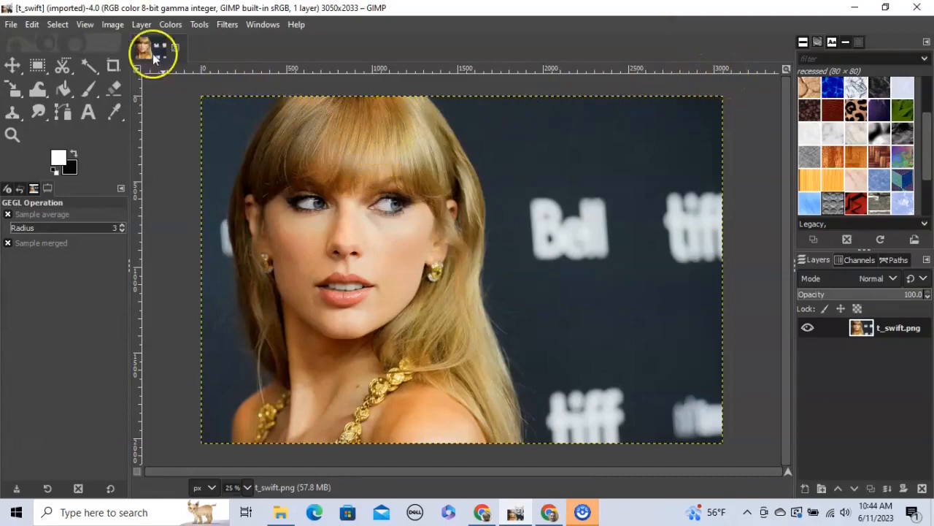
click(114, 26)
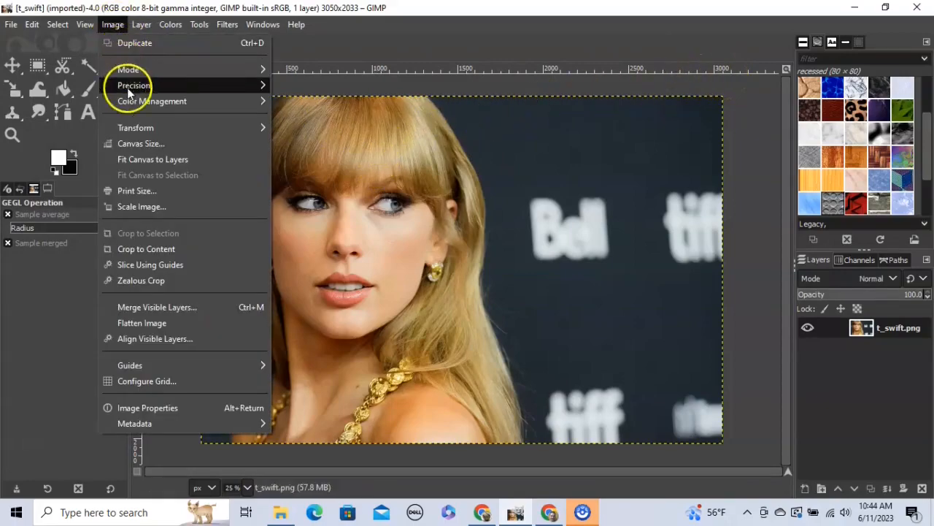
- Scale the portrait image down to 300×200 pixels with the width/height chain linked
click(140, 206)
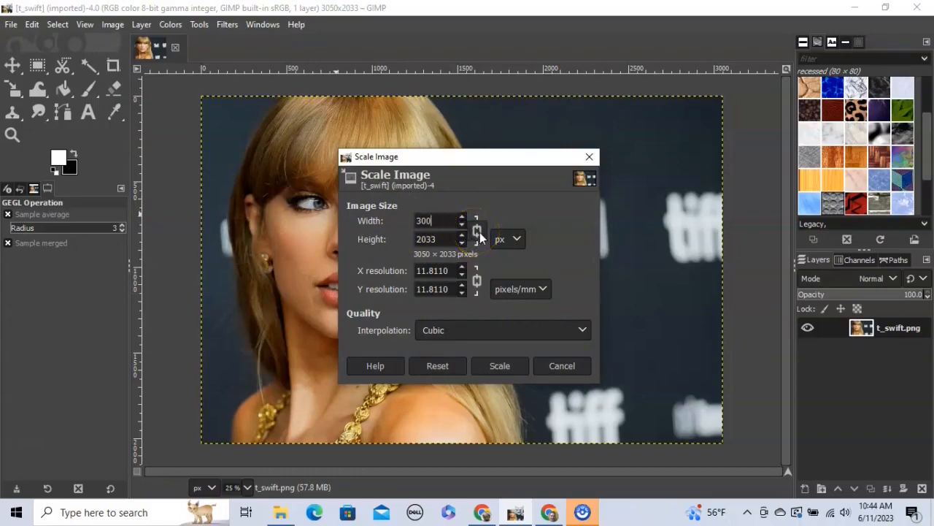
click(499, 368)
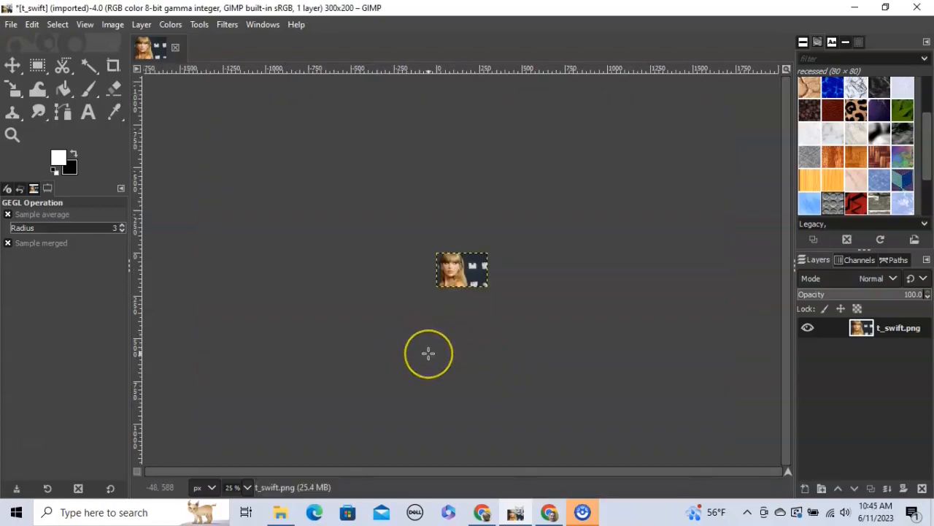
- Enlarge the canvas to 900×600, keeping the 300×200 photo top-left on transparency
scroll(429, 353, up, 3)
scroll(454, 330, up, 3)
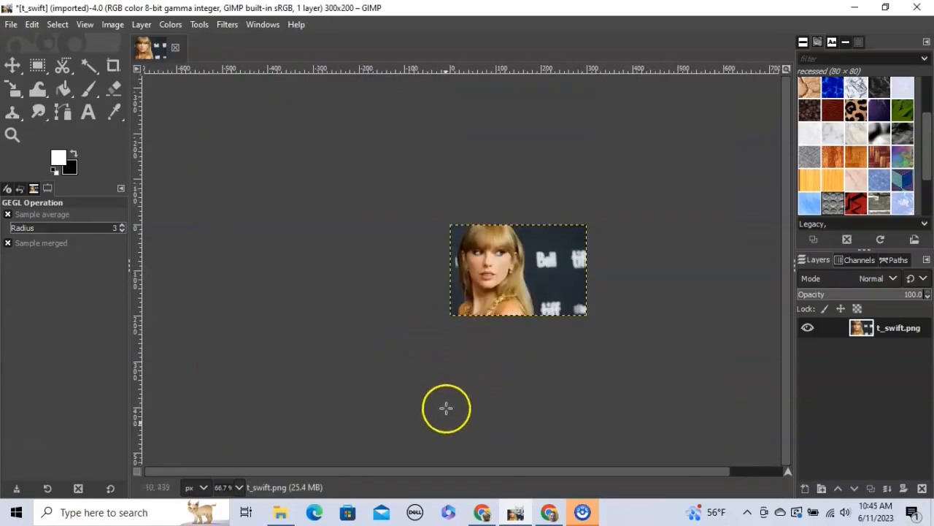
drag(465, 469, 491, 469)
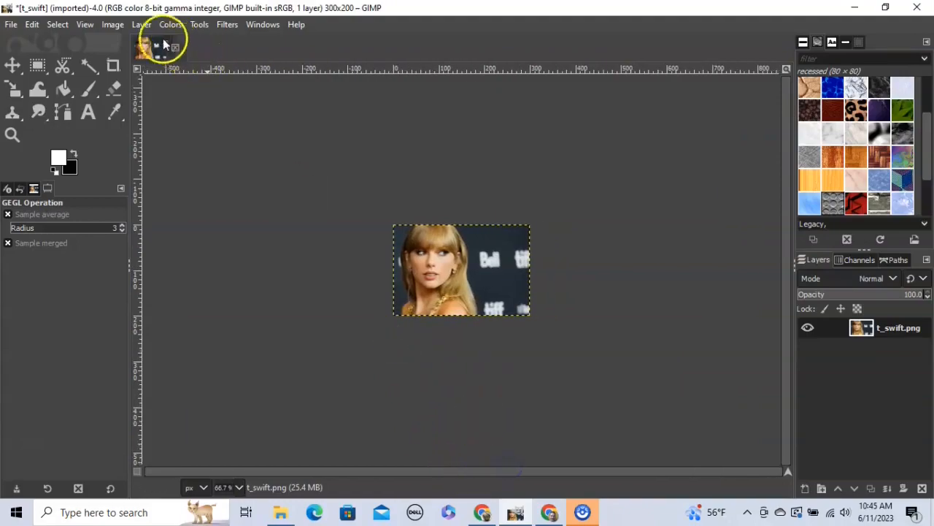
click(112, 24)
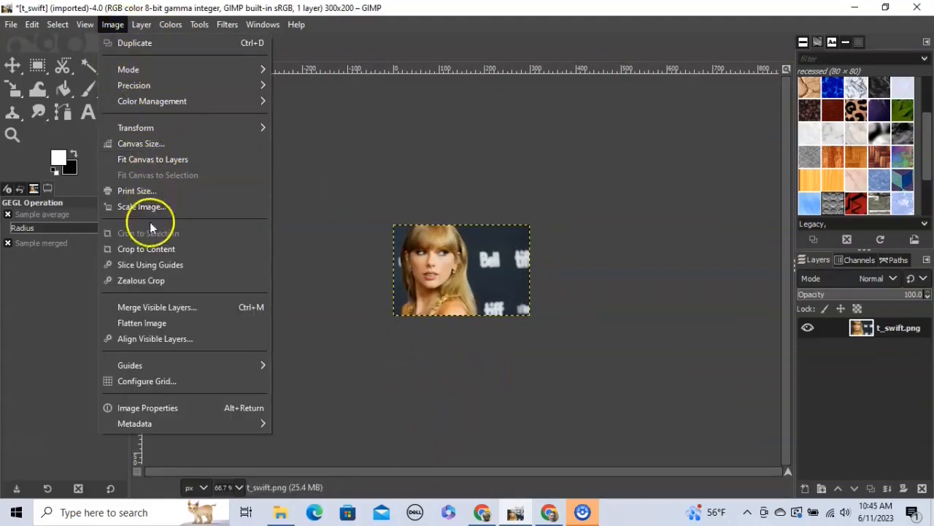
click(146, 143)
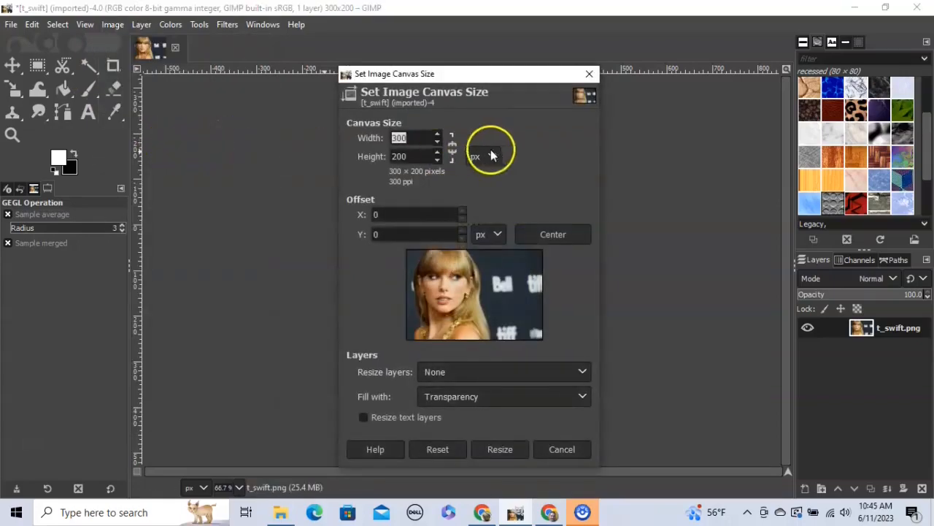
click(453, 149)
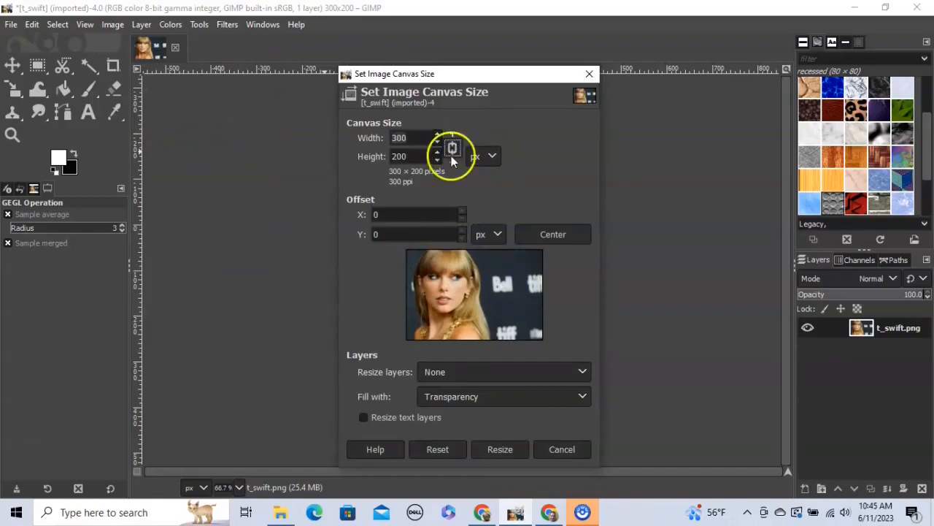
click(417, 138)
drag(420, 139, 380, 139)
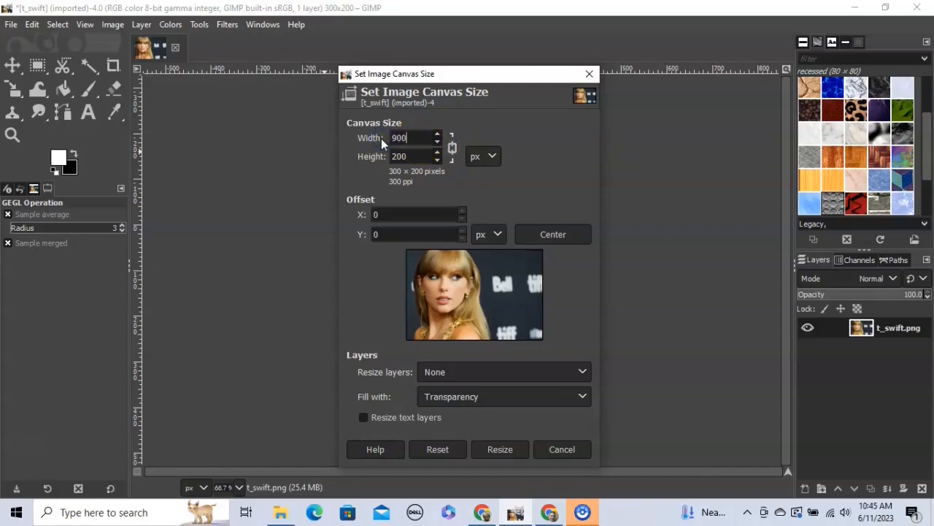
key(Tab)
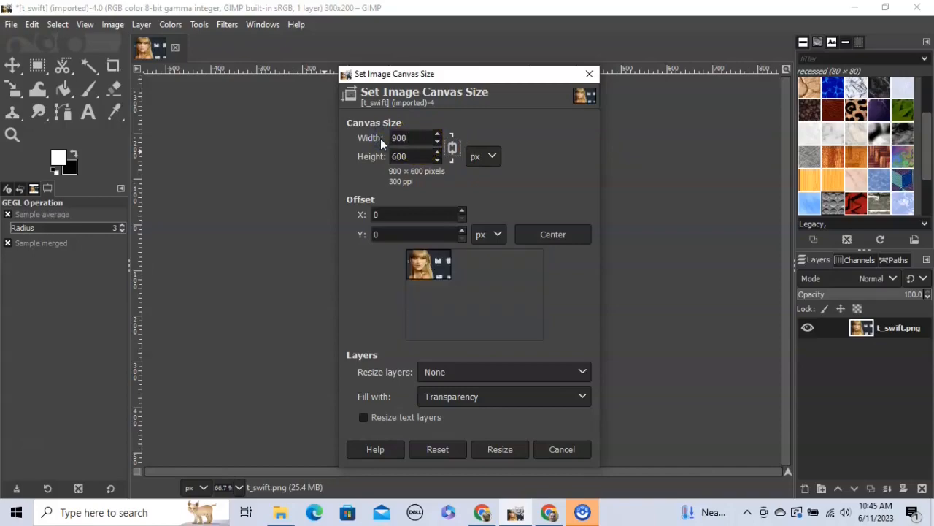
click(503, 449)
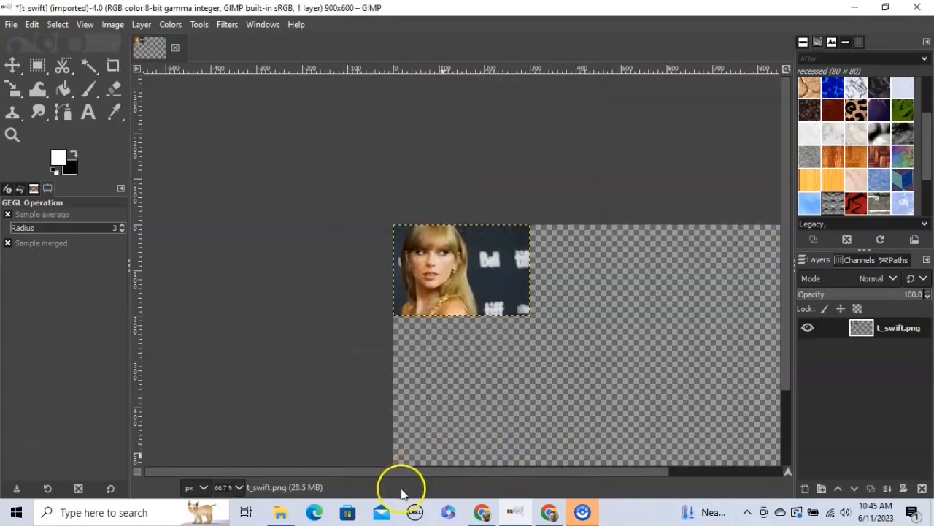
drag(414, 472, 446, 471)
- Add a horizontal guide at y=200 and a vertical guide near x=300
scroll(565, 307, down, 3)
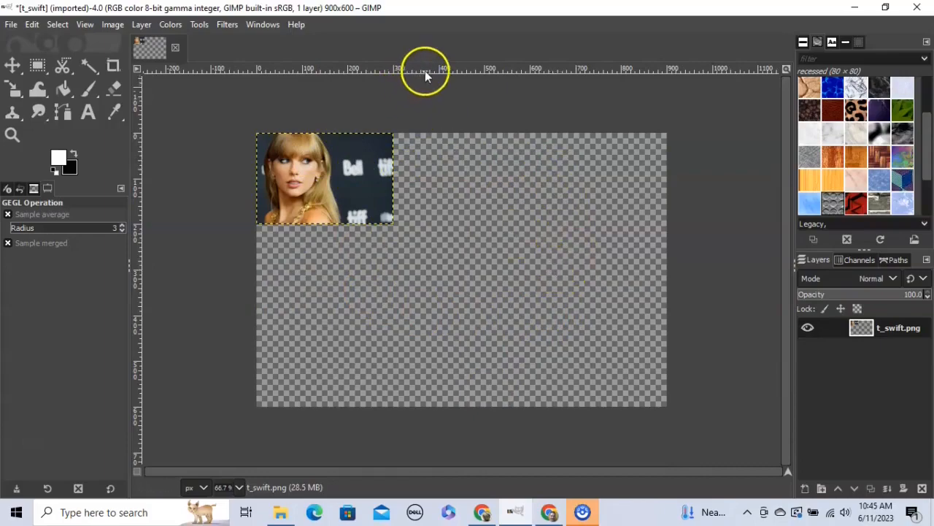
drag(426, 67, 435, 224)
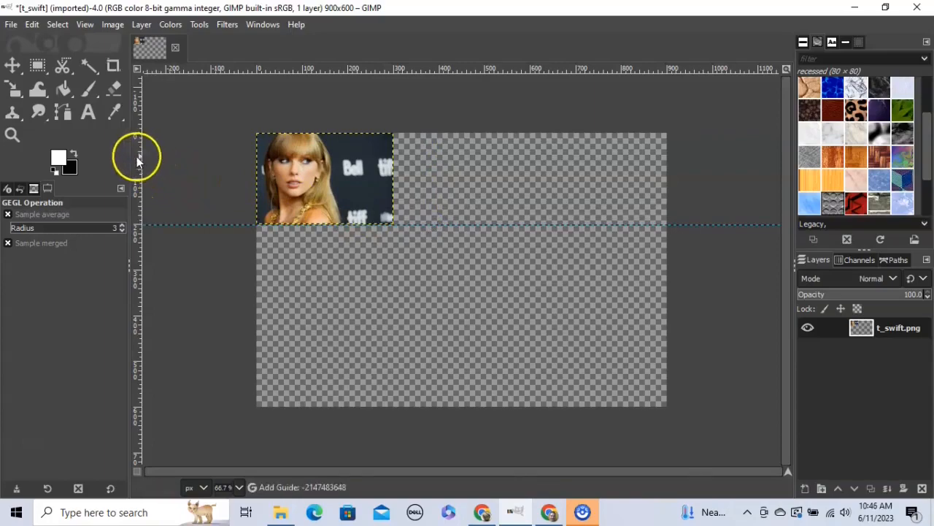
drag(138, 161, 395, 191)
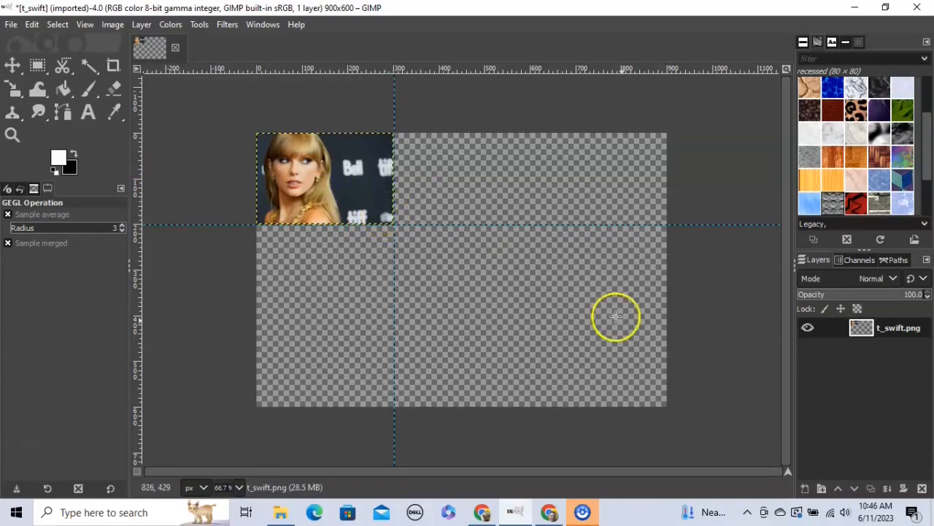
- Duplicate the portrait layer, move the copy into the second top-row tile, and add a guide at x=600
right_click(887, 333)
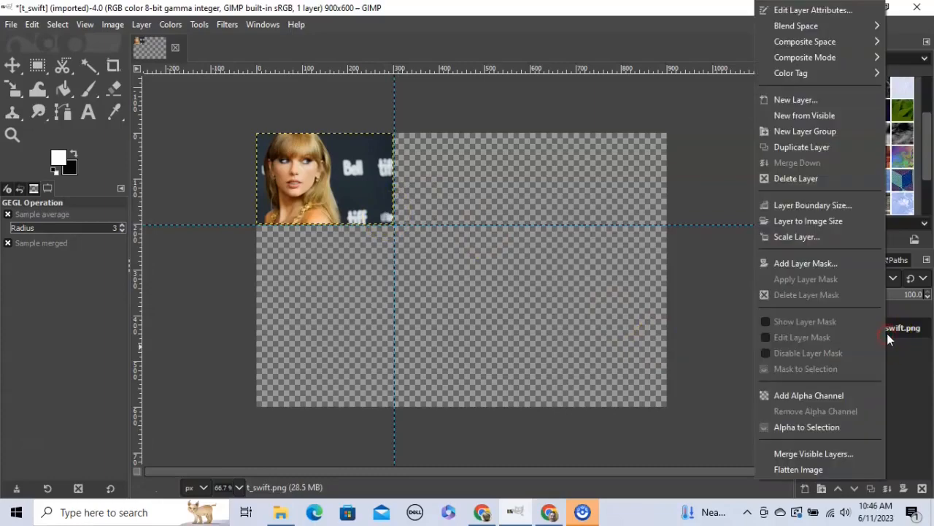
click(792, 148)
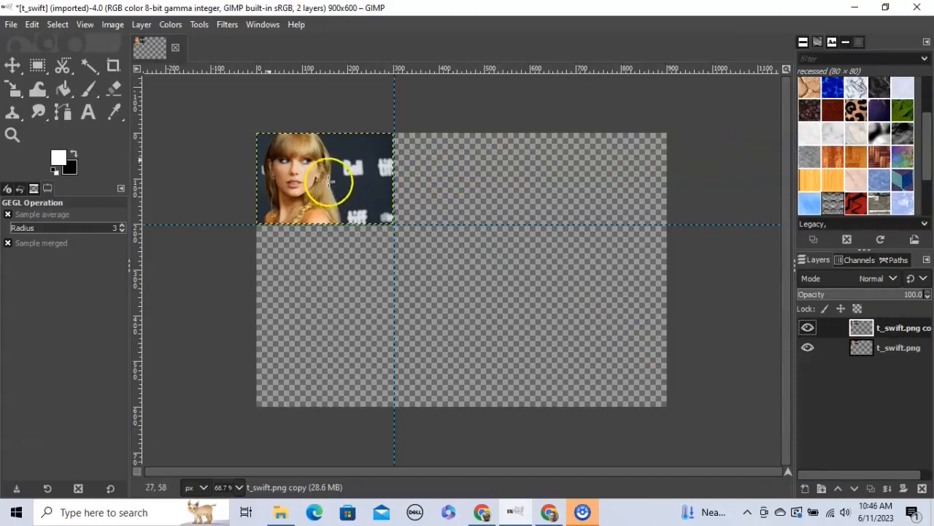
click(11, 66)
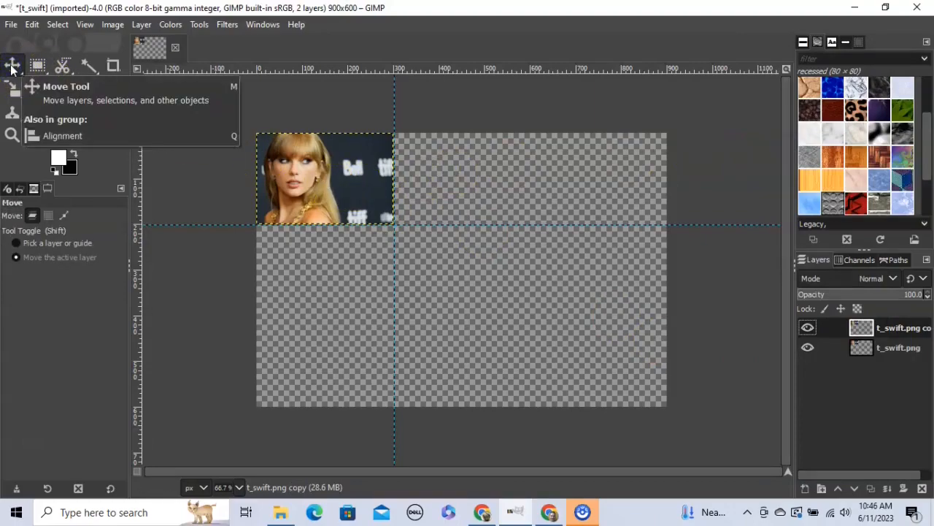
drag(317, 169, 458, 172)
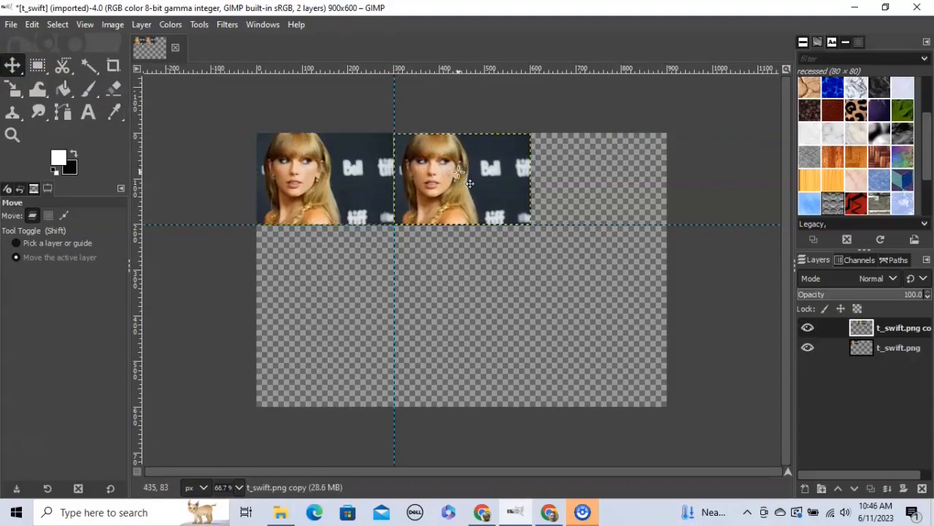
drag(140, 177, 530, 189)
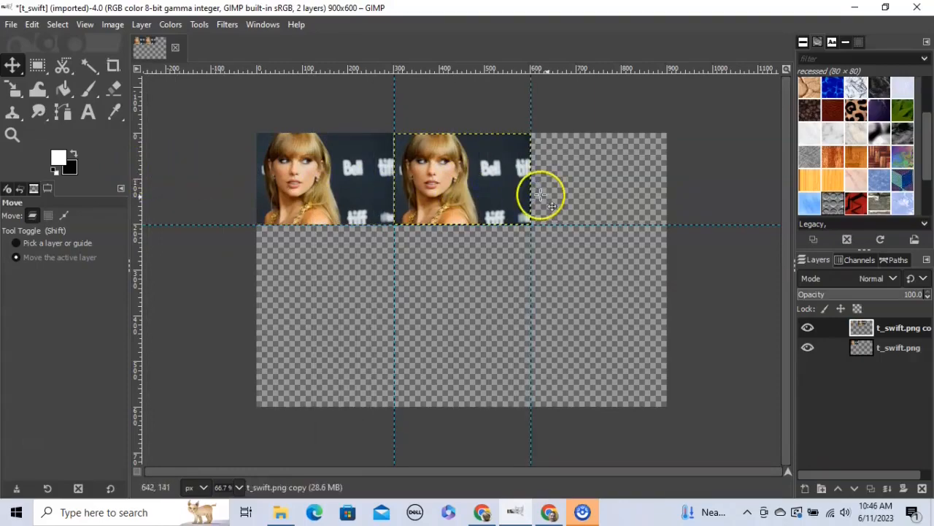
- Duplicate the copy into the third top-row tile, then make one more duplicate layer
right_click(888, 332)
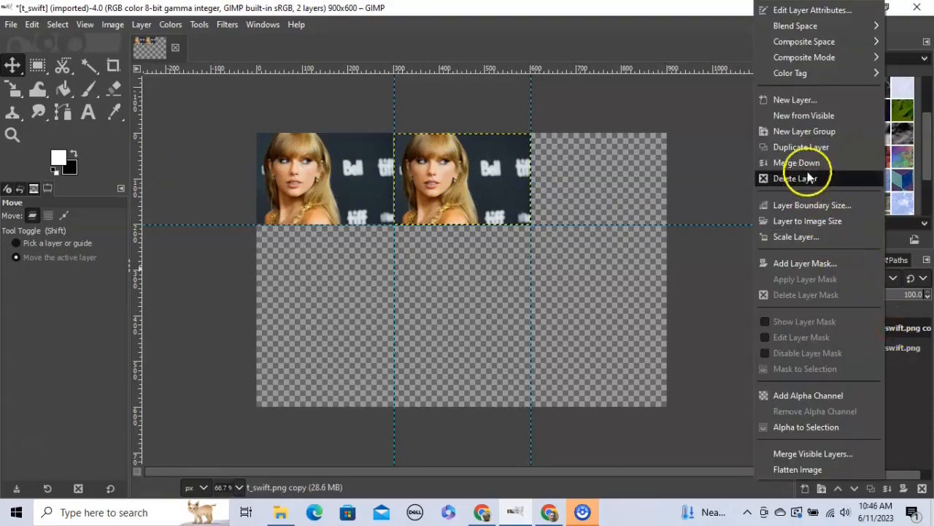
click(803, 148)
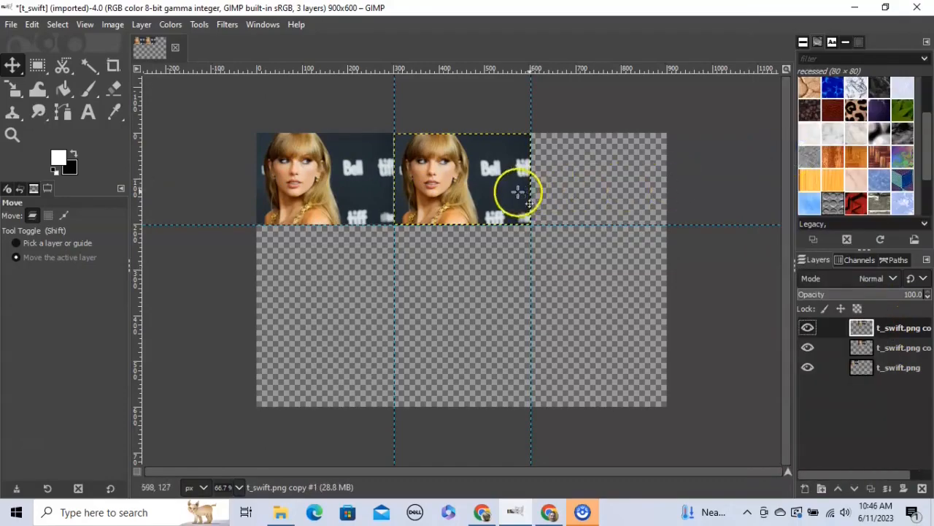
drag(464, 193, 602, 195)
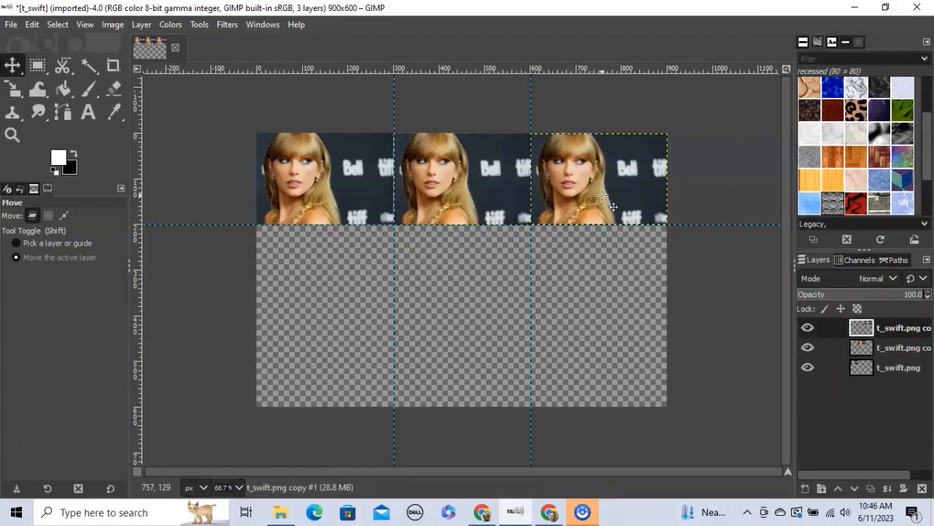
right_click(891, 330)
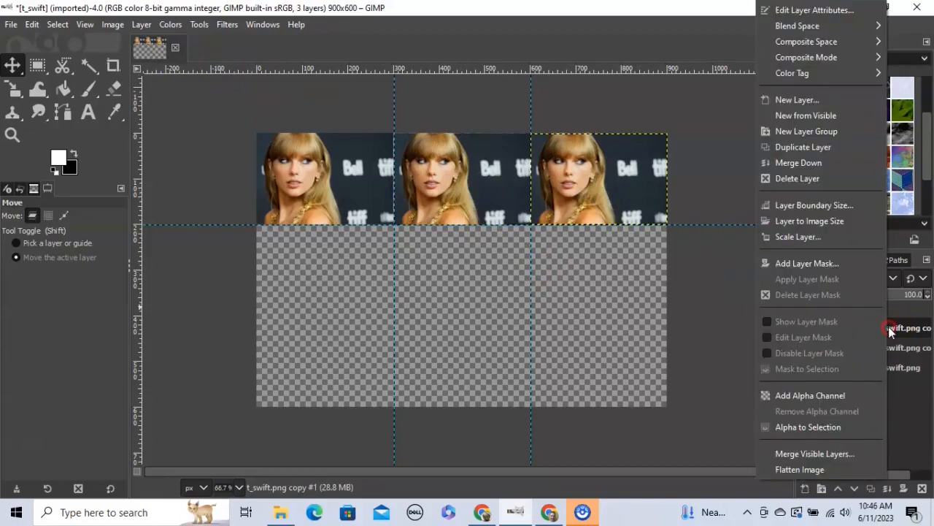
click(794, 146)
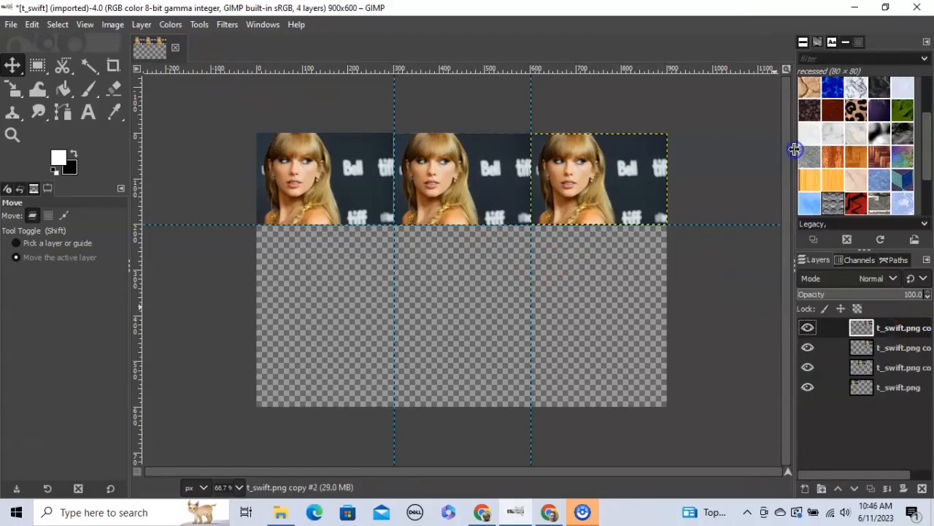
- Fill the middle row with portrait copies (right, centre, left) and add a bottom-row horizontal guide
drag(656, 175, 610, 269)
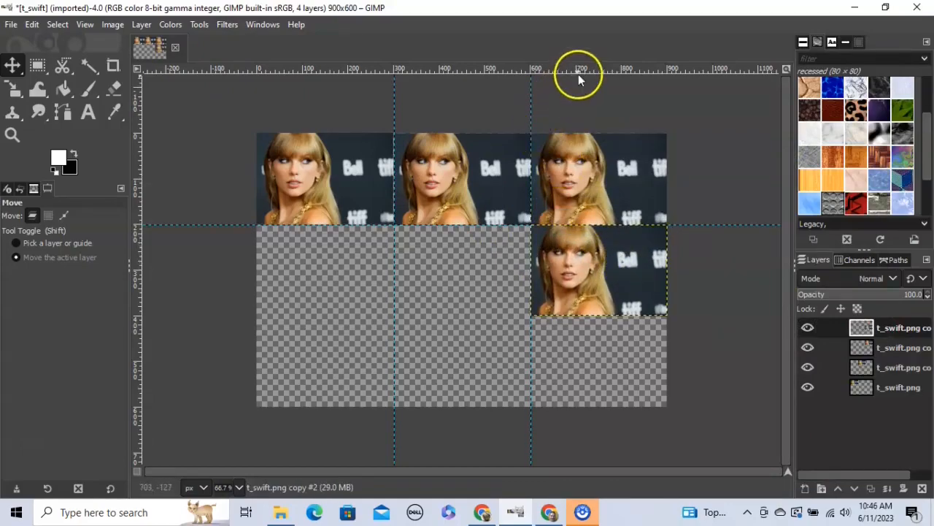
drag(564, 73, 571, 314)
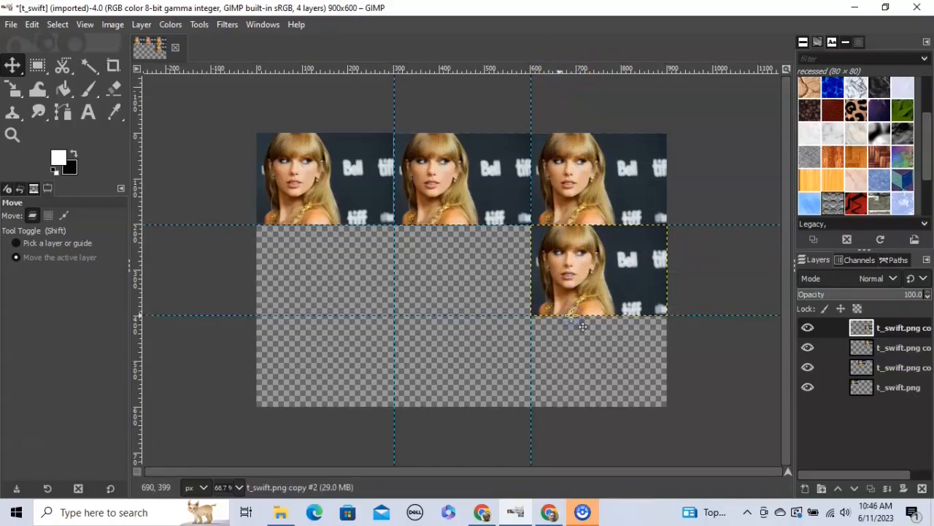
click(904, 330)
right_click(905, 332)
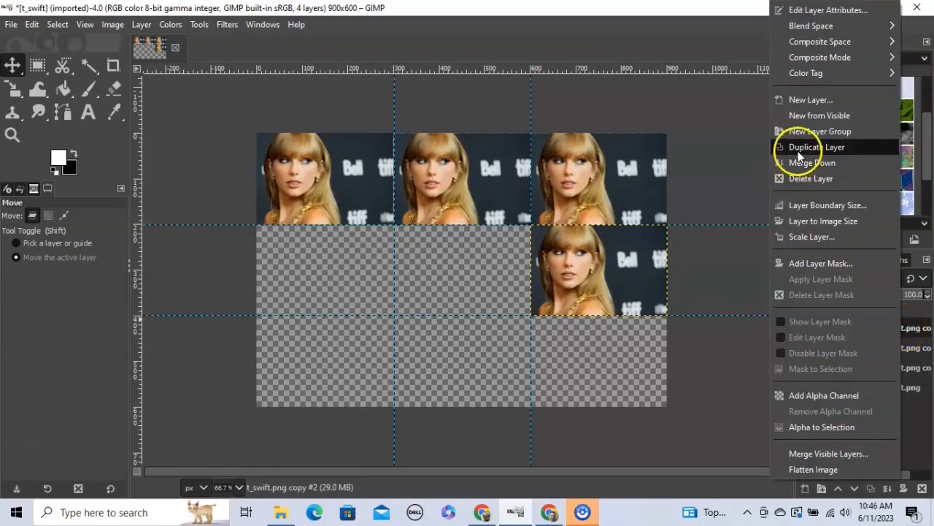
click(803, 147)
drag(666, 251, 495, 273)
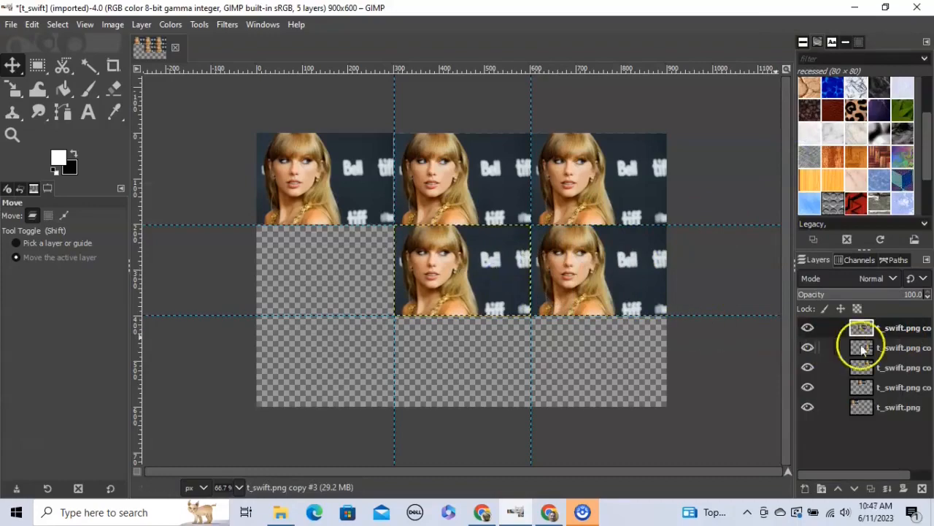
right_click(891, 330)
click(796, 147)
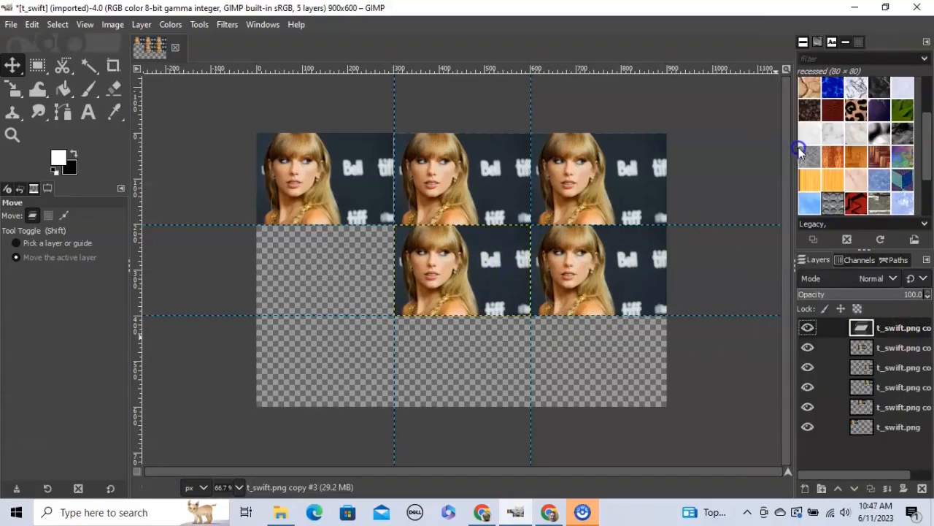
drag(486, 267, 341, 271)
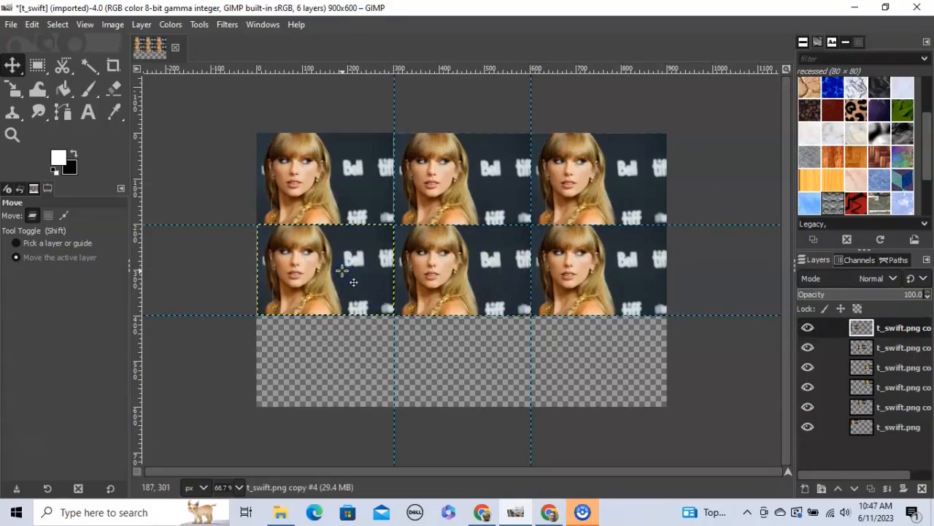
- Duplicate portrait copies into the bottom-left, bottom-middle and bottom-right cells
click(834, 328)
right_click(888, 332)
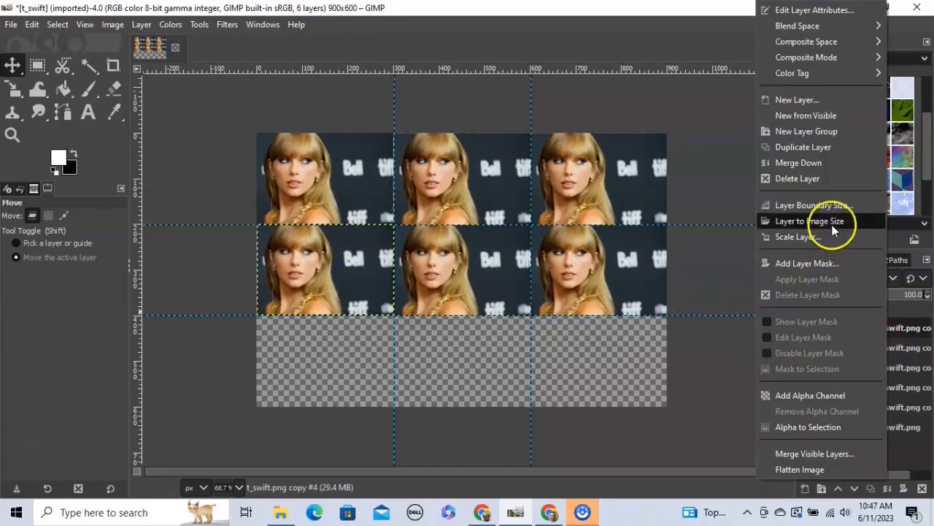
click(816, 148)
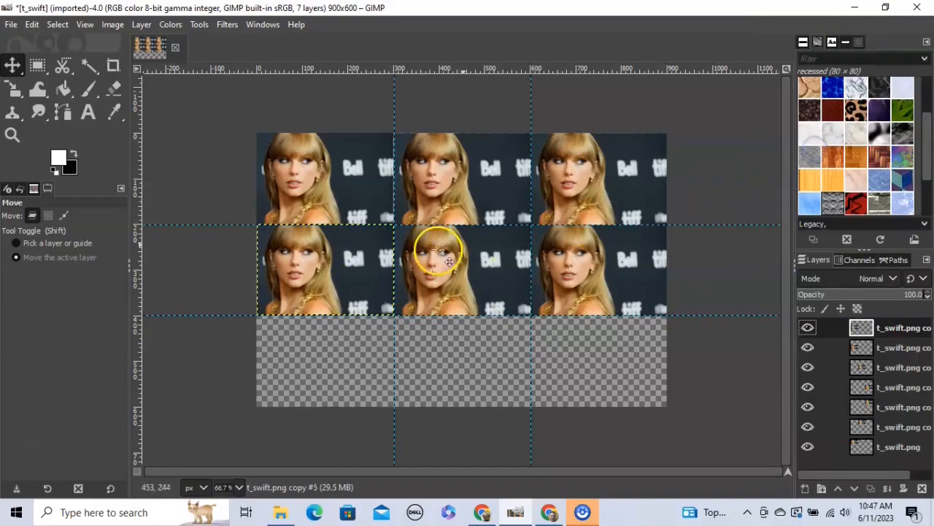
drag(325, 268, 323, 363)
right_click(892, 332)
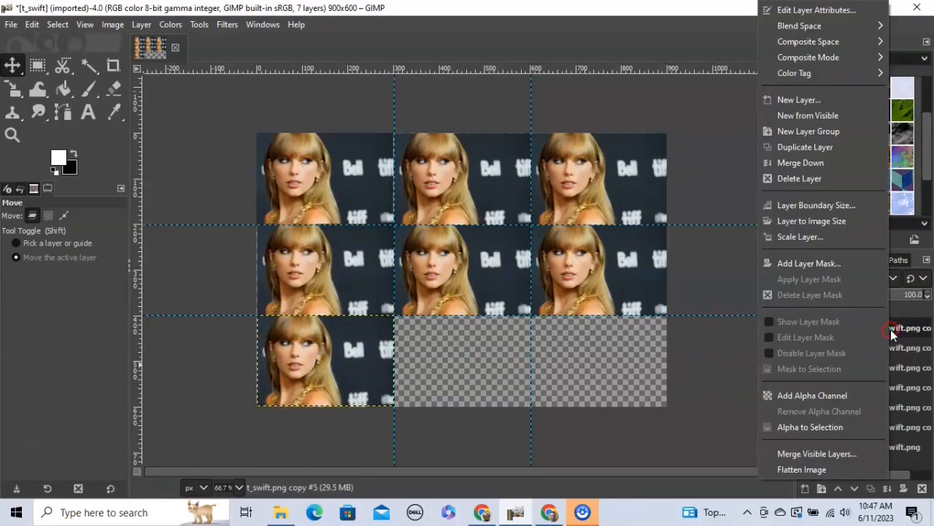
click(892, 146)
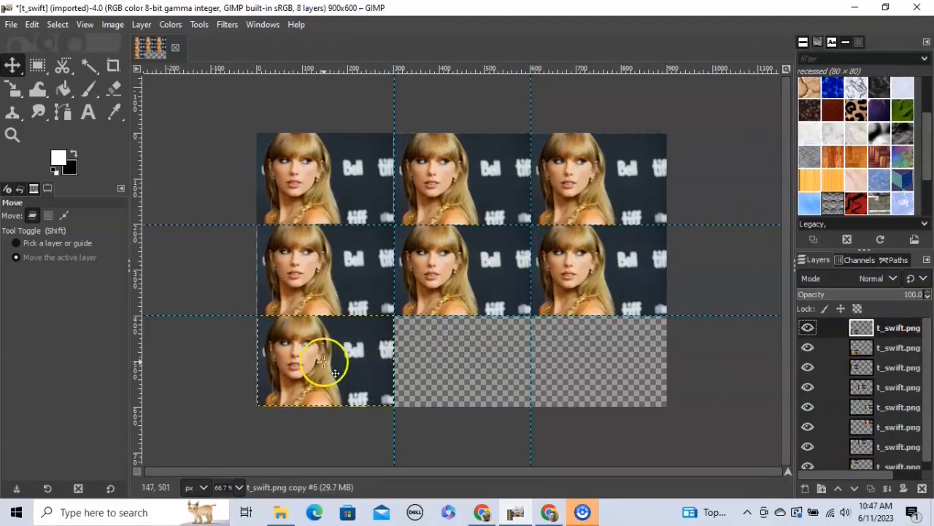
drag(302, 365, 464, 369)
right_click(899, 330)
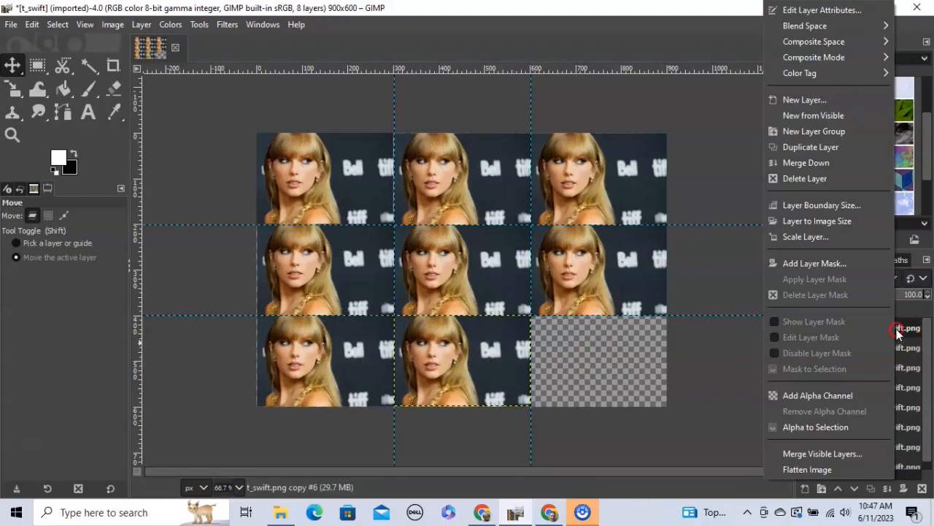
click(835, 146)
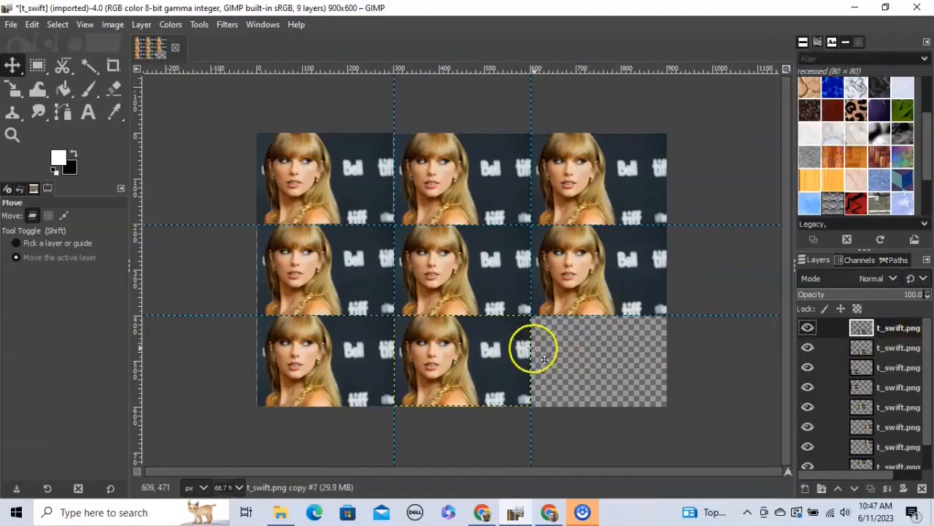
drag(472, 354, 607, 354)
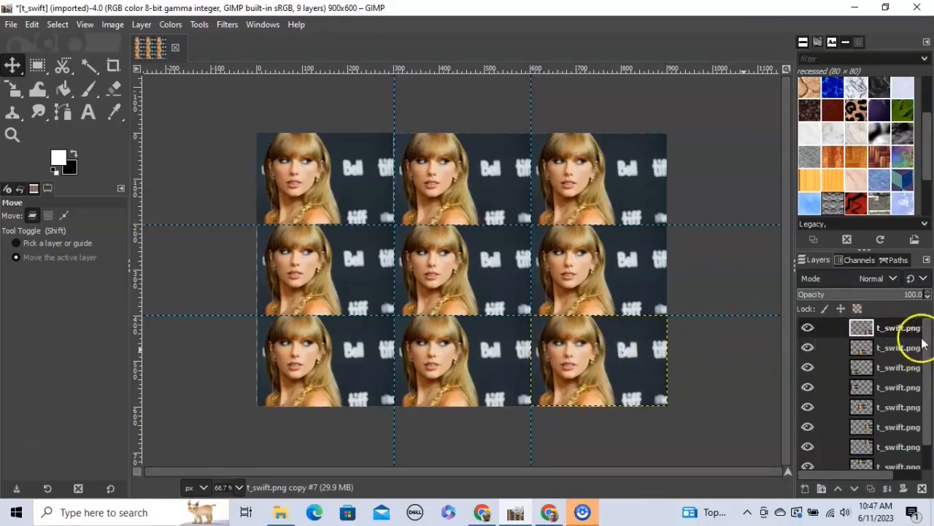
- Enlarge the Layers list so all nine portrait layers are visible
drag(865, 248, 860, 184)
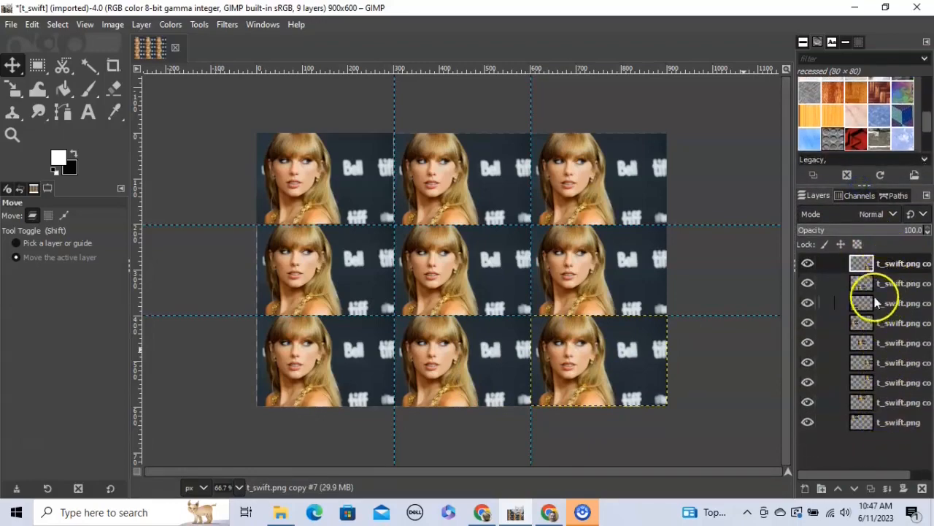
double_click(888, 266)
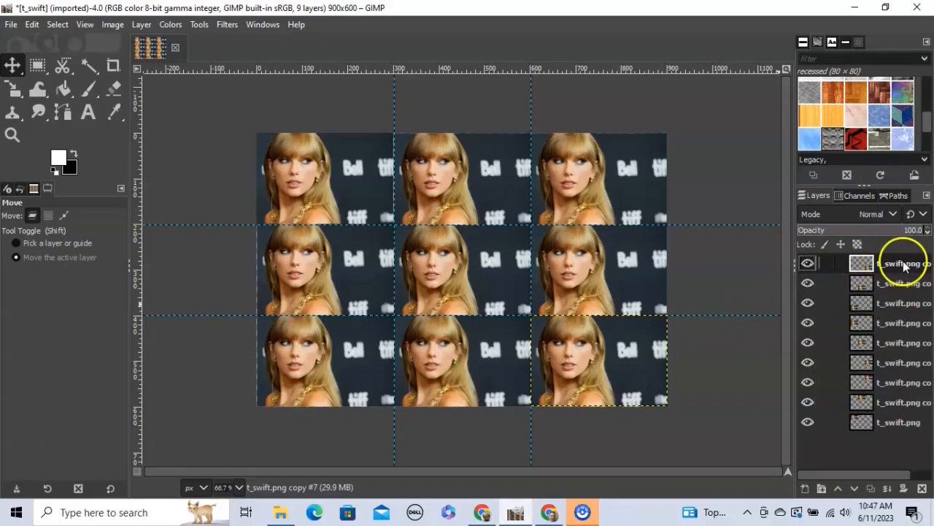
click(221, 26)
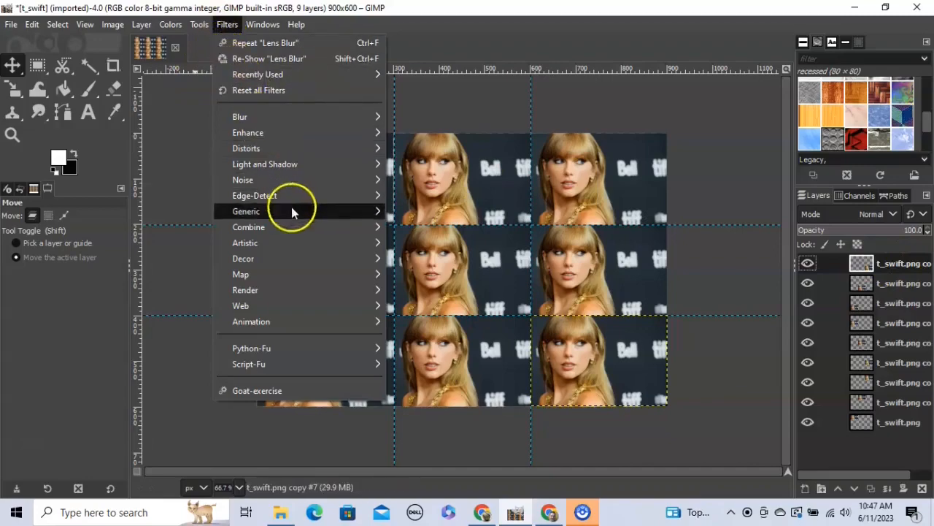
- Apply Artistic > Cartoon to the bottom-right tile with mask radius 15.262 and percent black 0.741
mouse_move(319, 245)
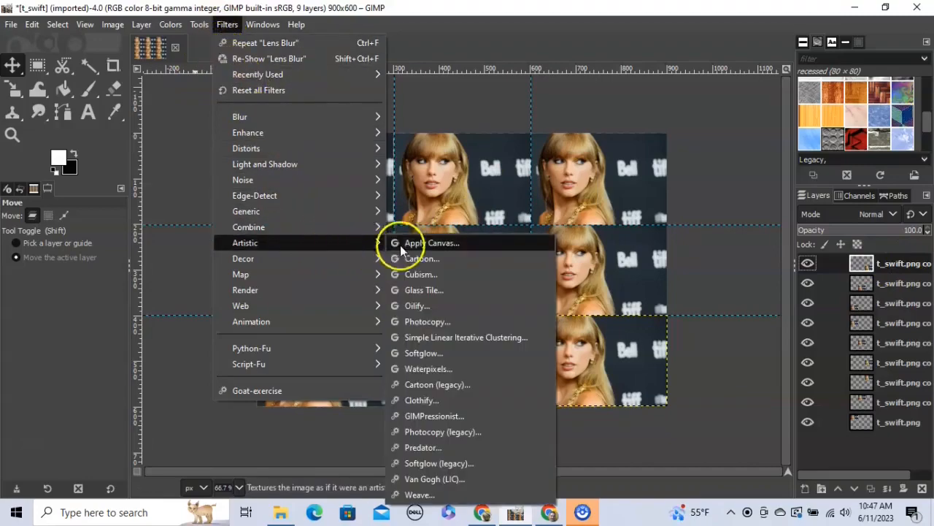
click(421, 260)
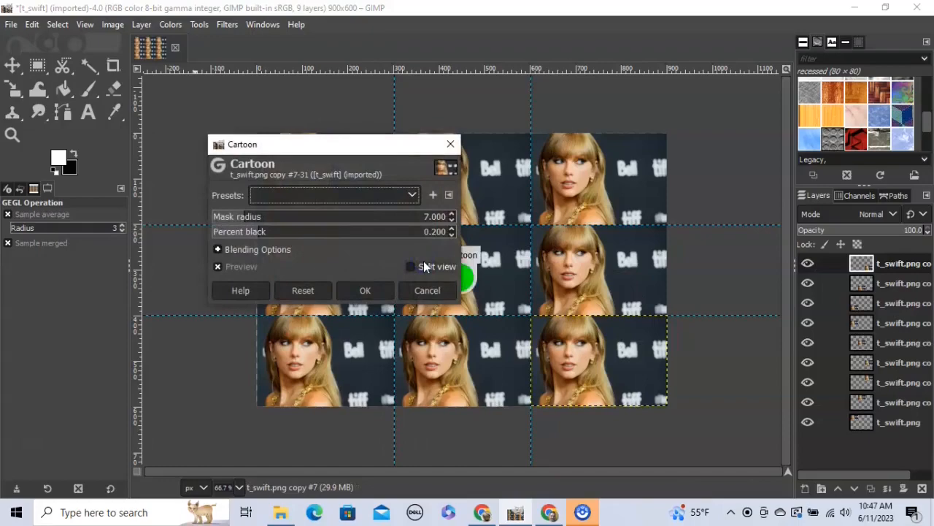
drag(325, 145, 316, 104)
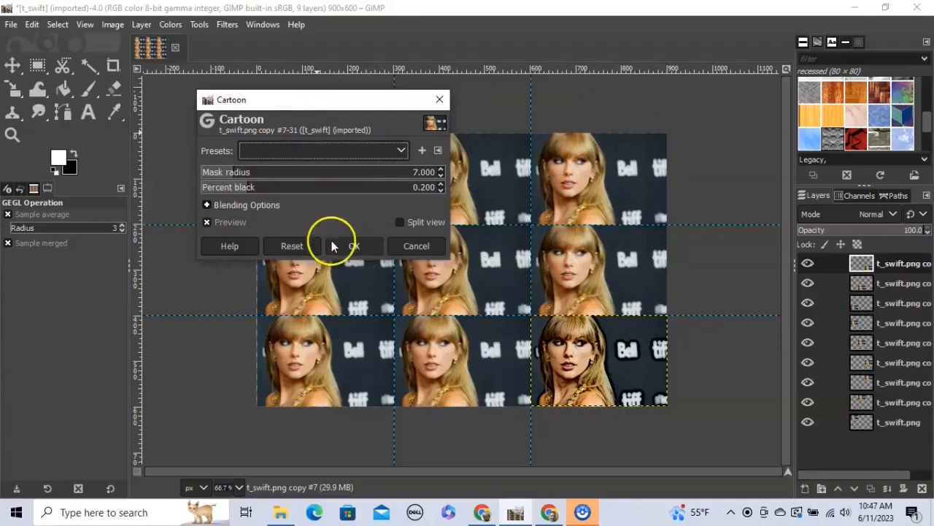
drag(226, 175, 371, 192)
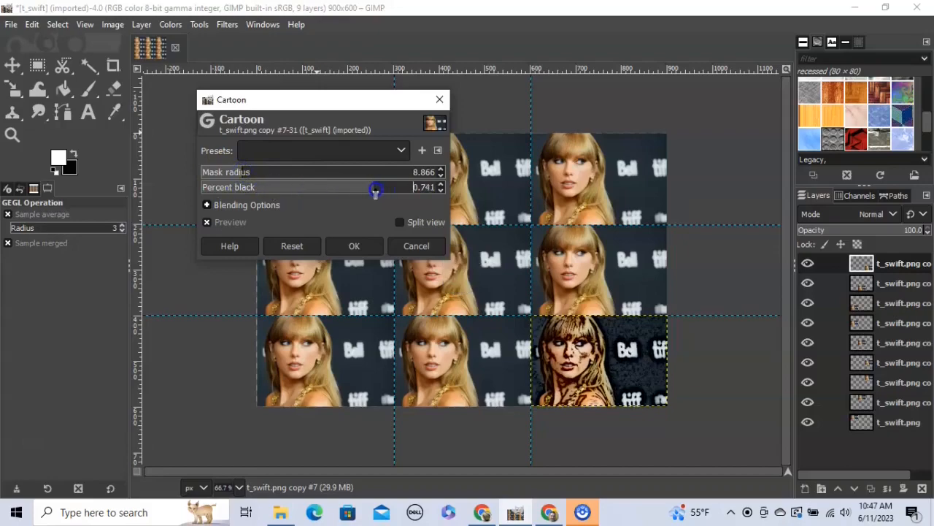
drag(245, 172, 273, 172)
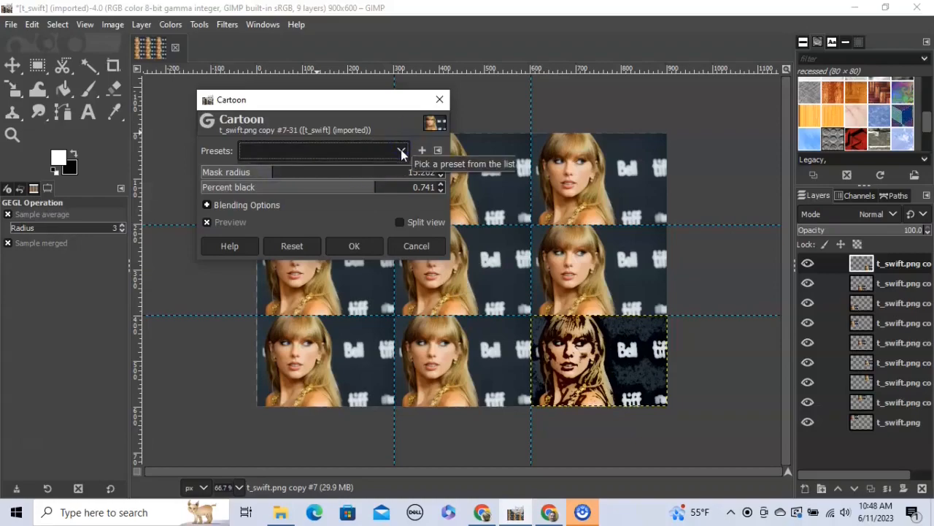
click(356, 245)
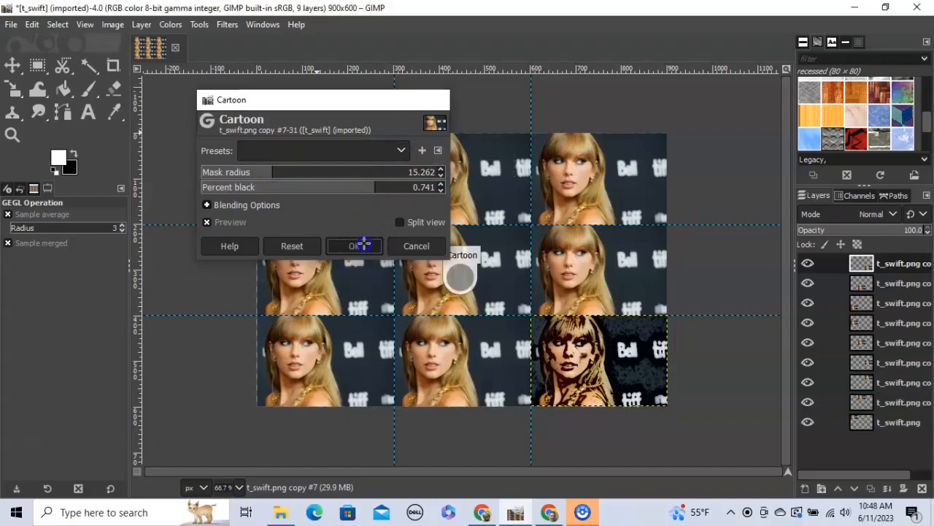
- Apply Artistic > Waterpixels to the bottom-middle tile's layer with superpixel size 24
click(890, 284)
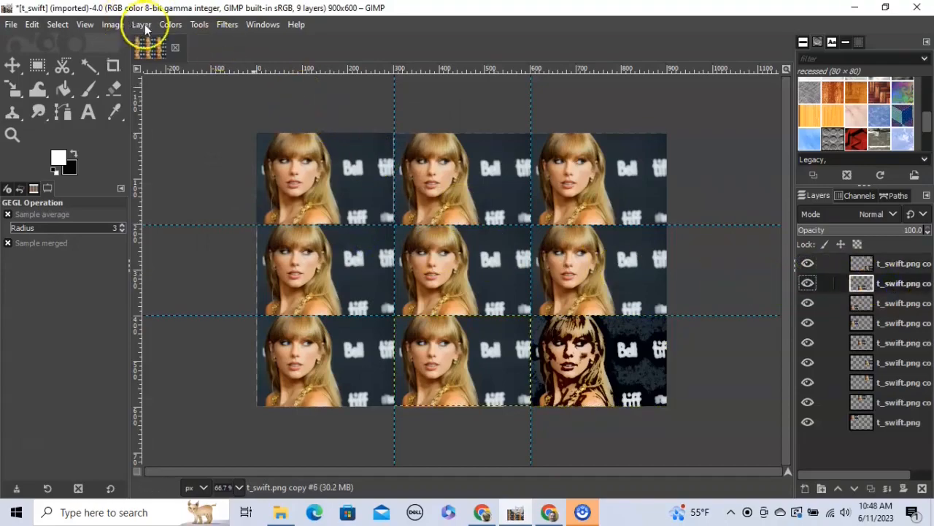
click(225, 26)
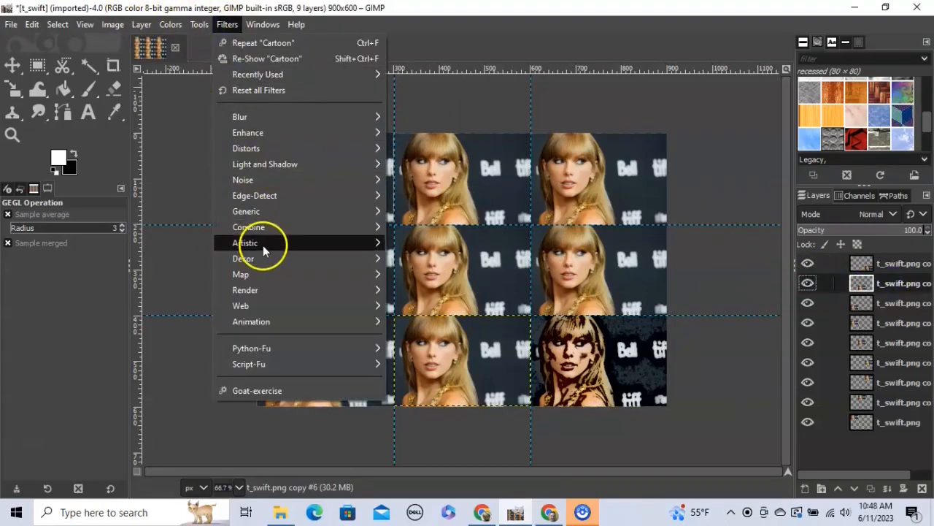
mouse_move(265, 244)
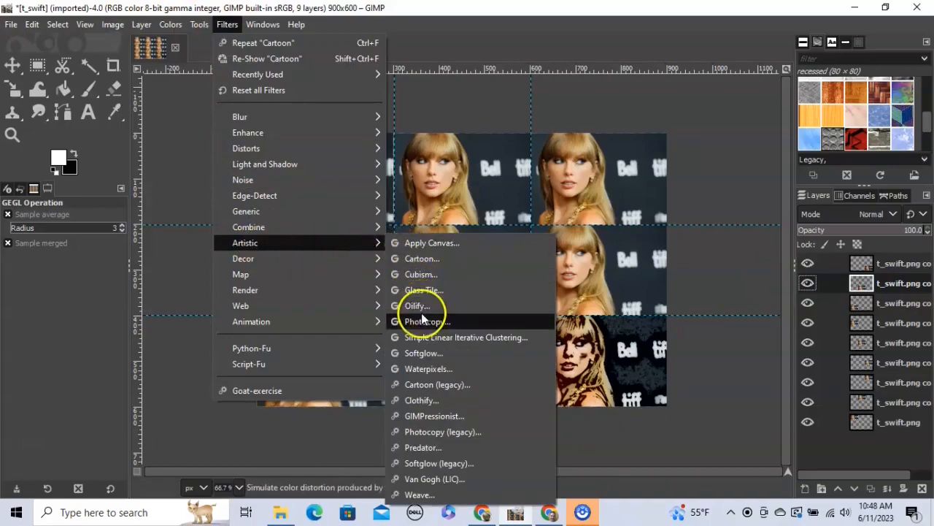
click(422, 369)
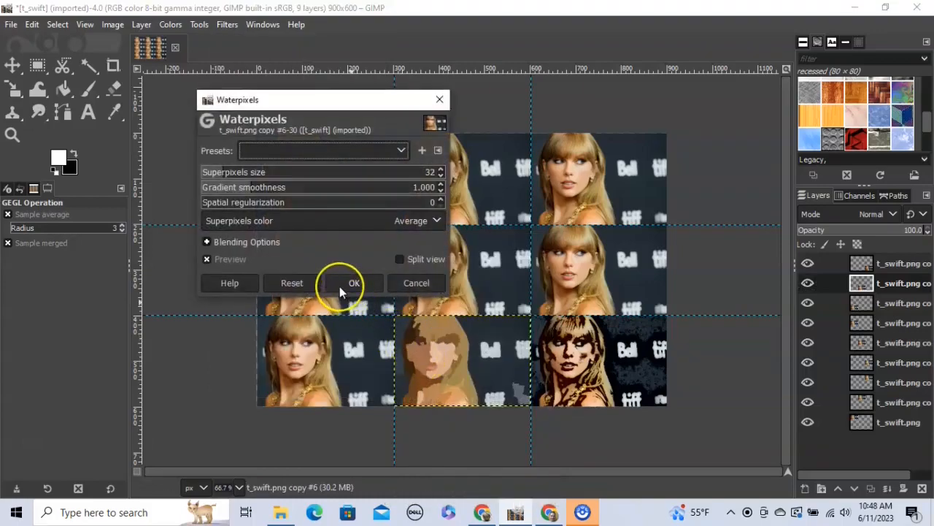
drag(223, 170, 298, 187)
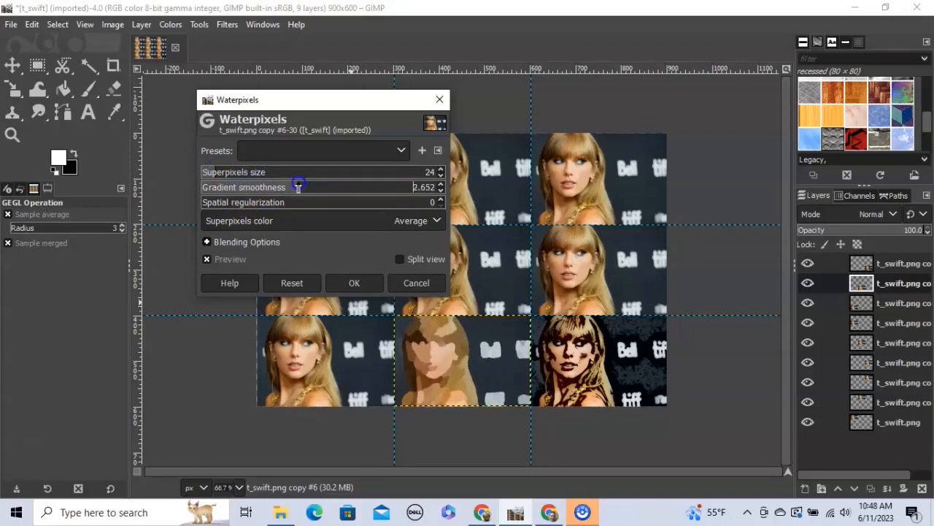
click(357, 286)
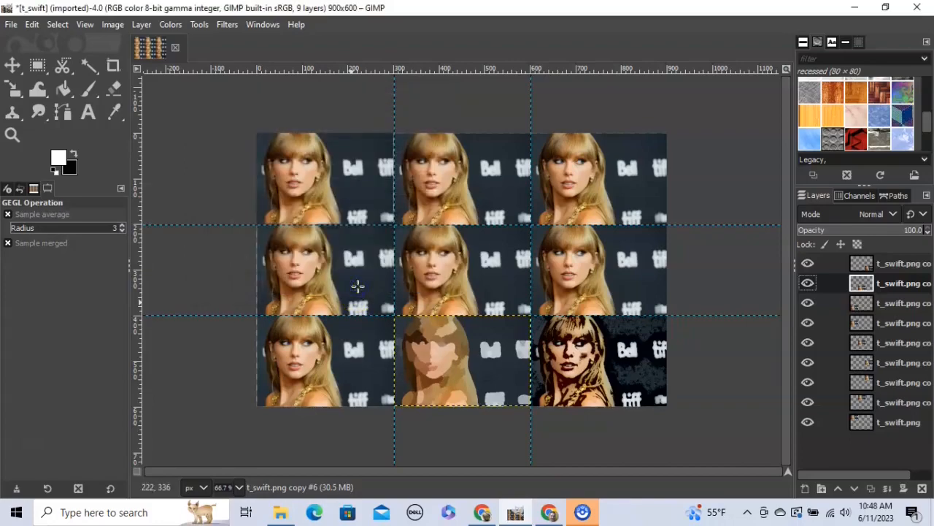
- Apply Oilify to the bottom-left tile with mask radius 6, exponent 8 and 60 intensities
click(882, 303)
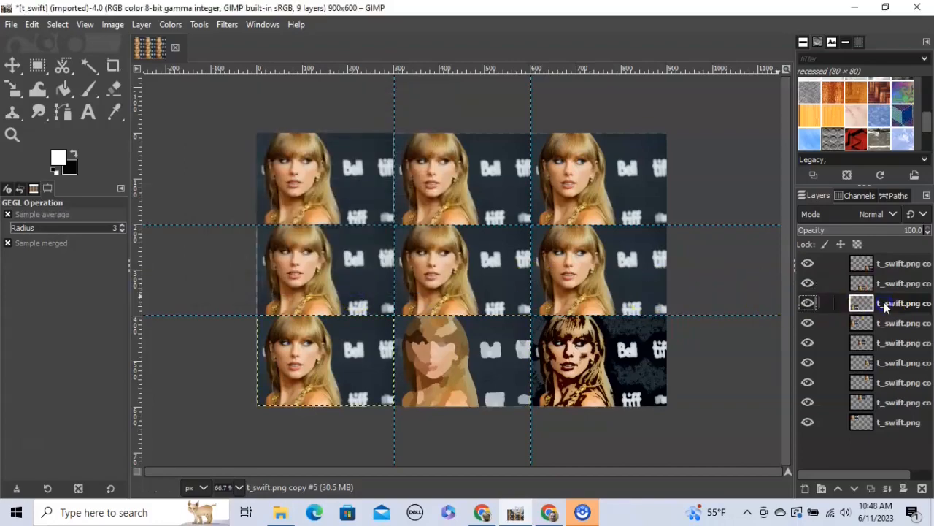
click(227, 24)
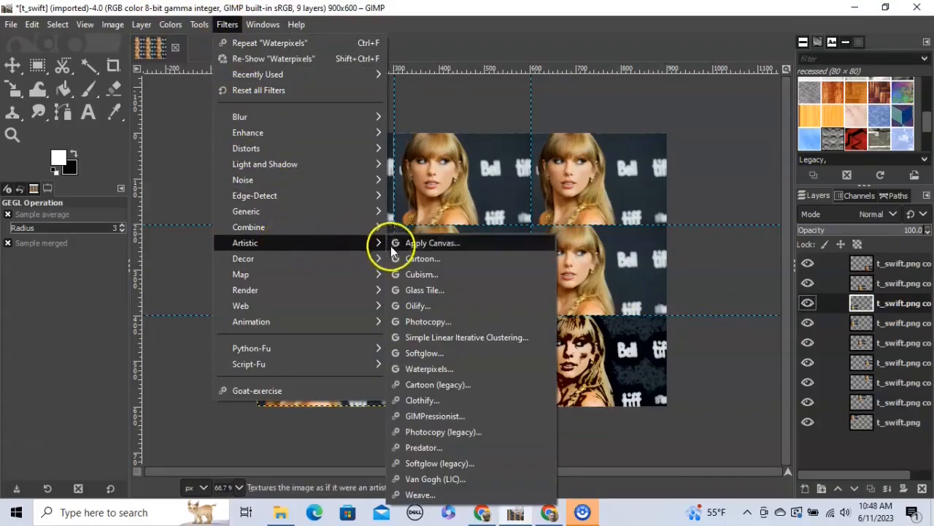
click(417, 306)
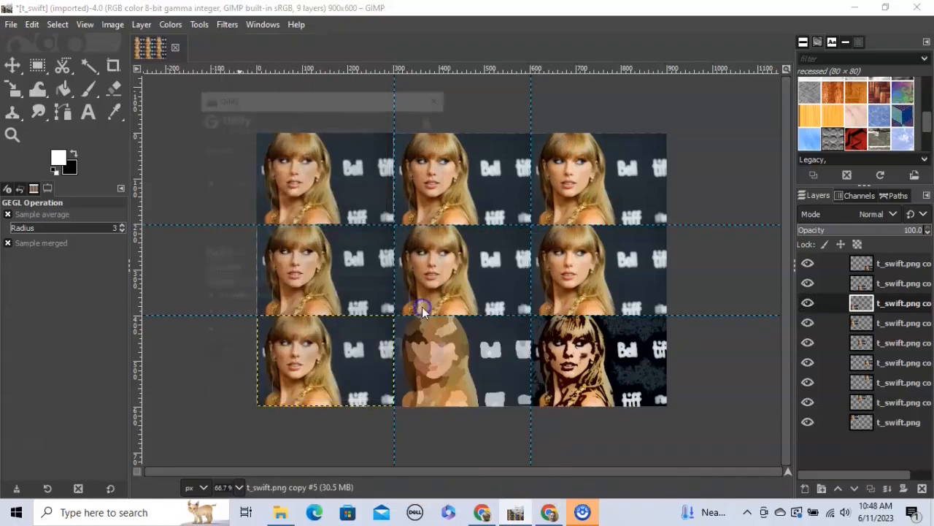
drag(318, 106, 572, 65)
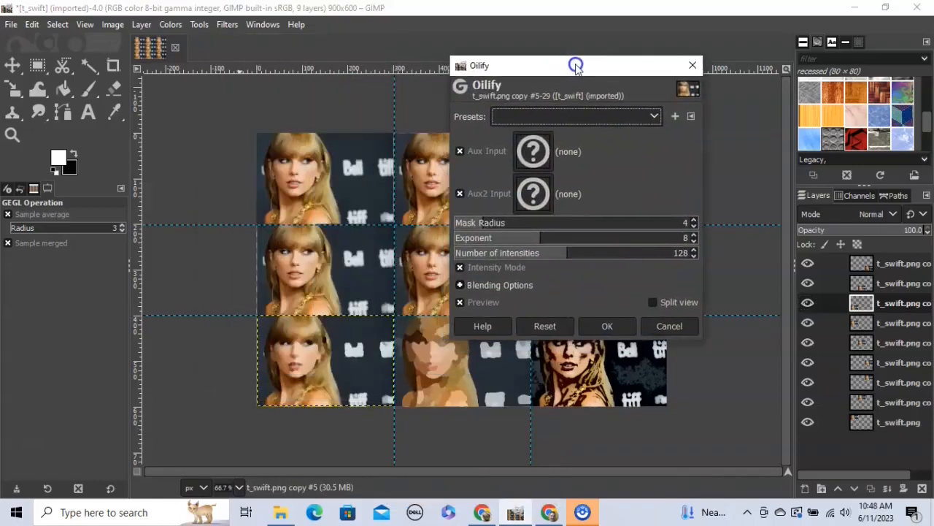
drag(475, 227, 519, 252)
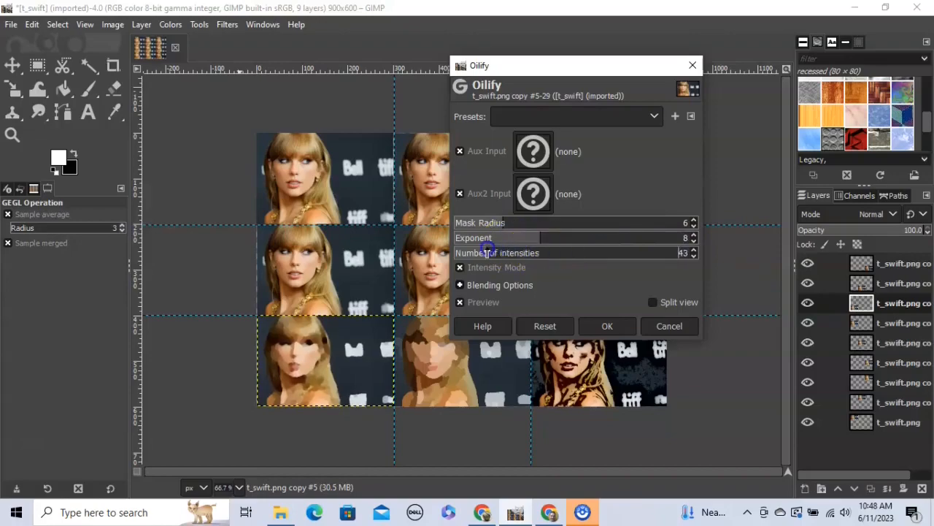
click(607, 326)
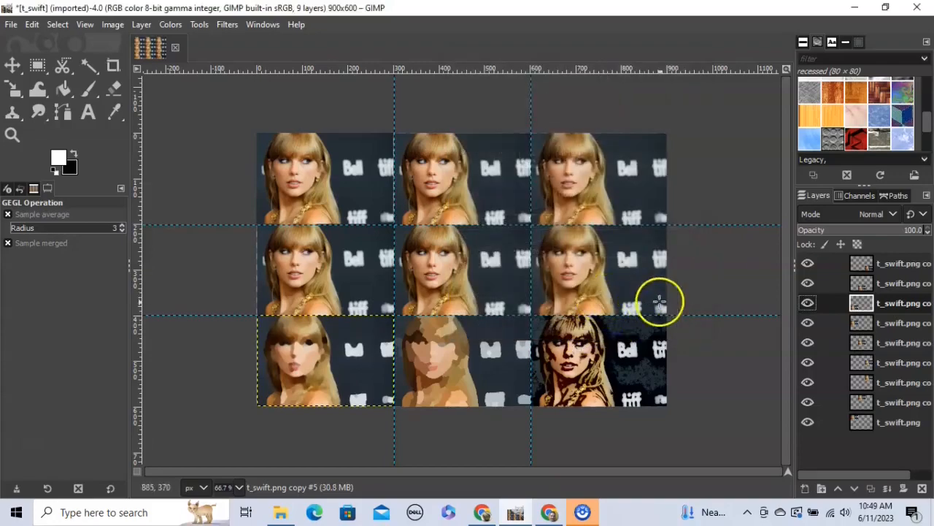
click(862, 324)
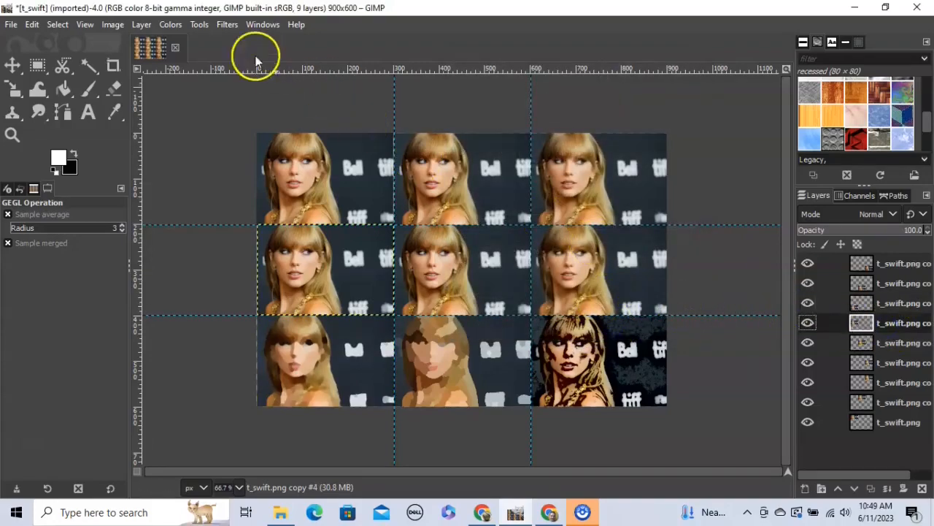
- Apply Distorts > Emboss to the middle-left tile with azimuth 30, elevation 45, depth 20
click(221, 26)
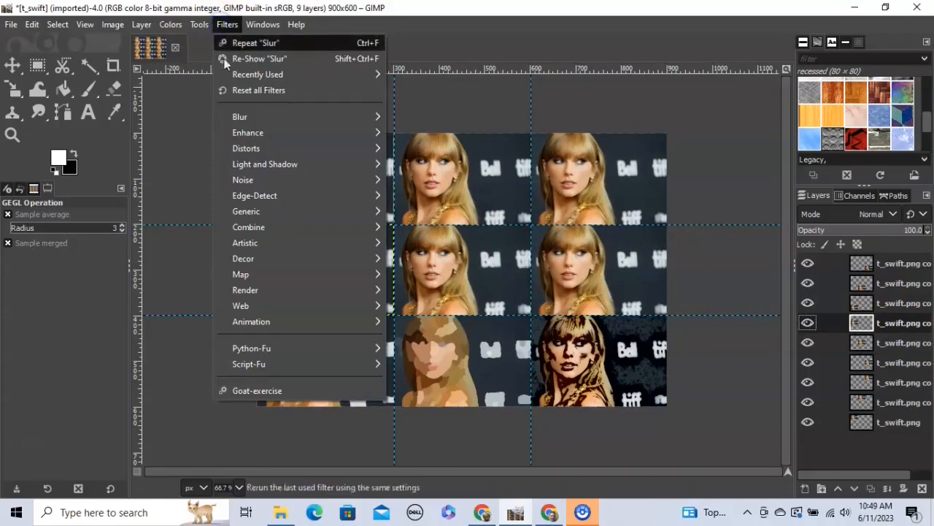
mouse_move(274, 132)
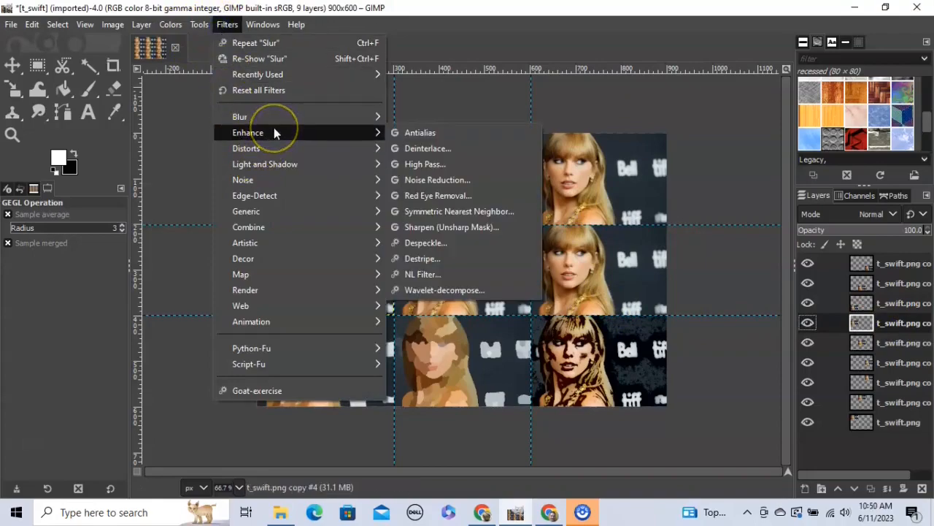
mouse_move(279, 150)
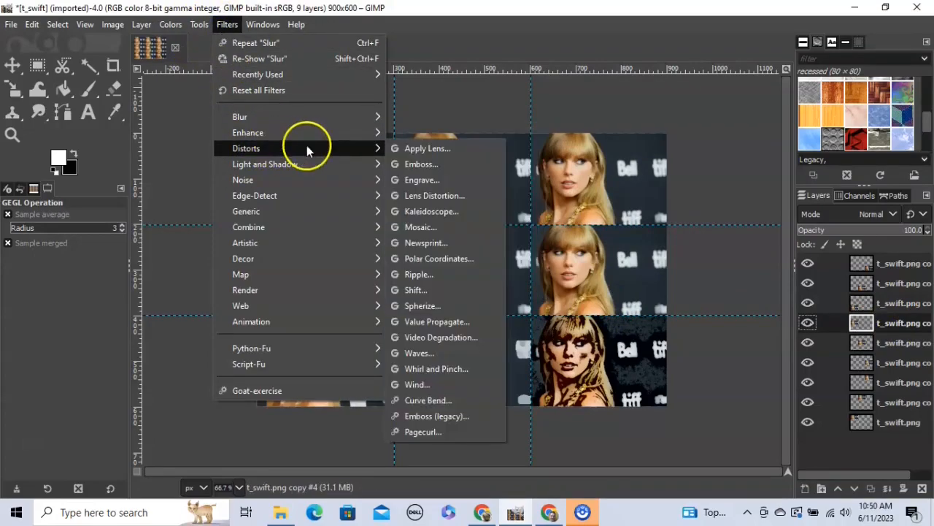
click(421, 165)
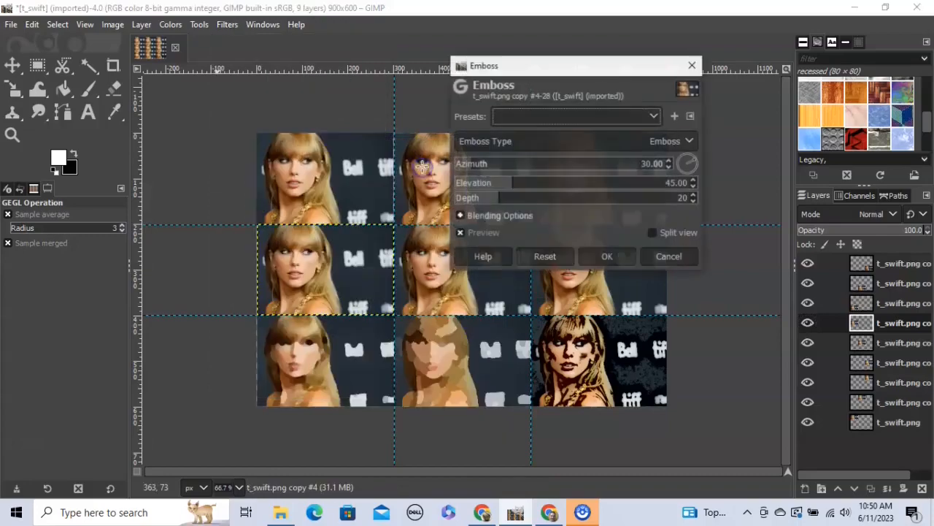
drag(547, 67, 504, 79)
click(546, 273)
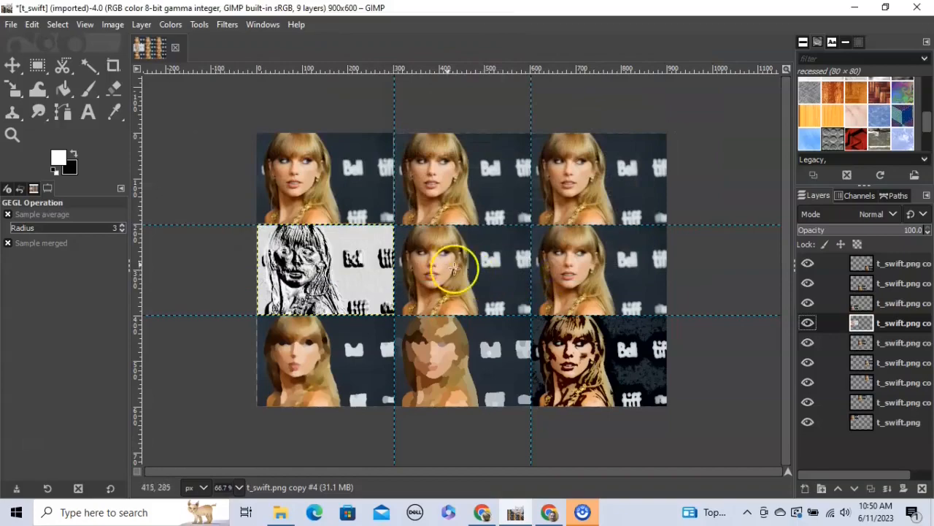
- Select the centre tile's layer and bring up the Filters menu
click(880, 343)
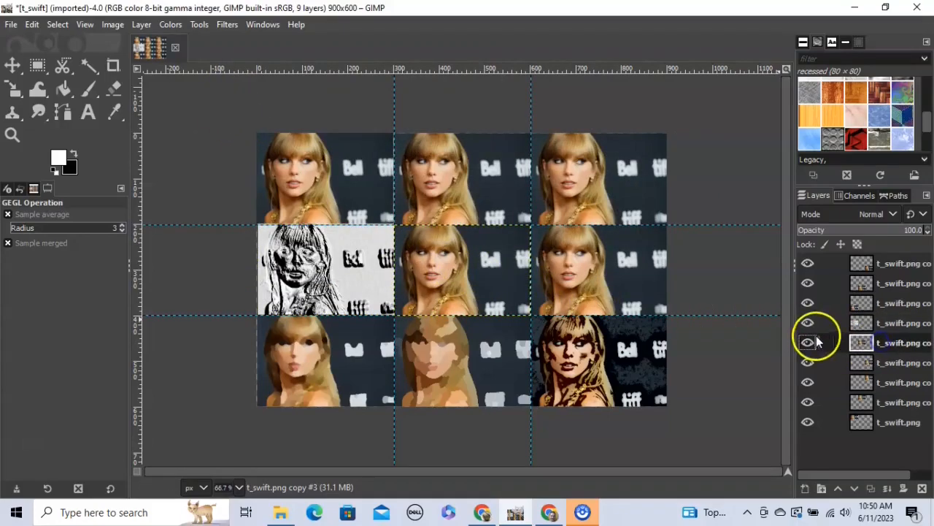
click(227, 25)
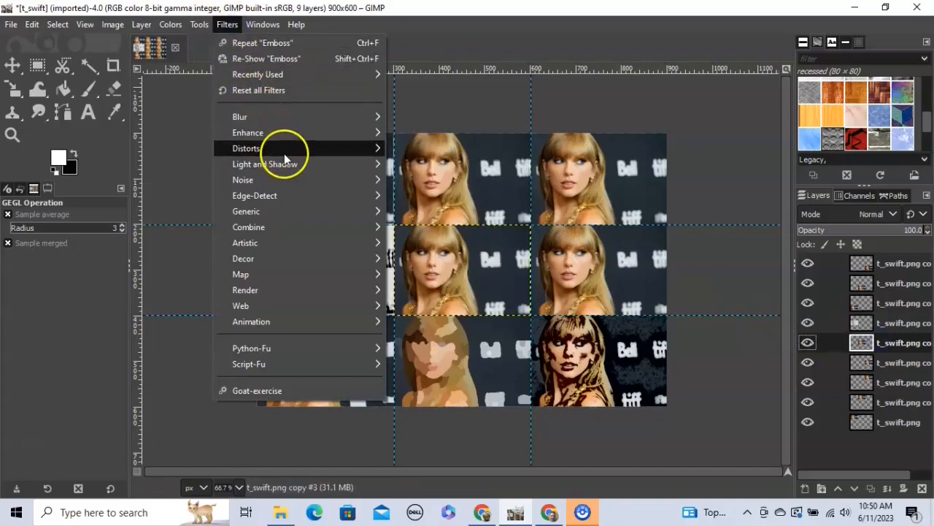
mouse_move(284, 150)
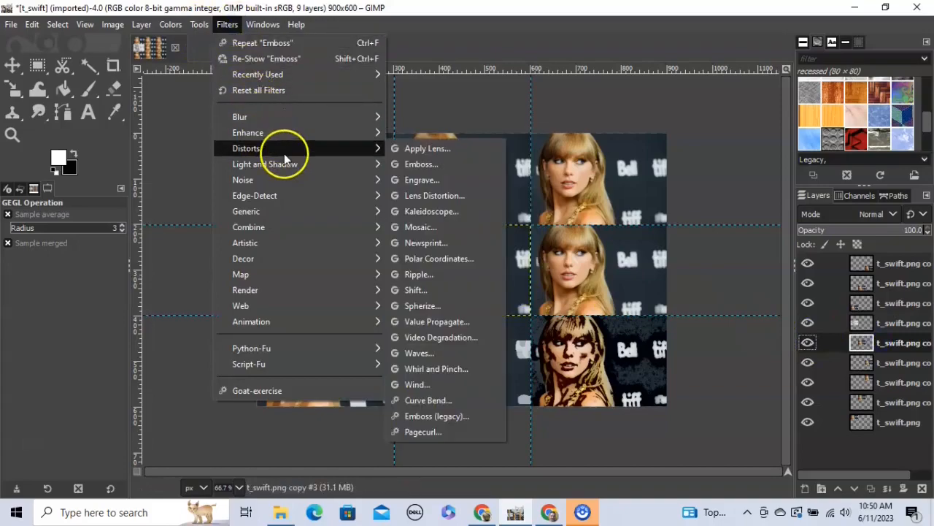
- Apply a hexagon Mosaic to the centre tile
click(426, 231)
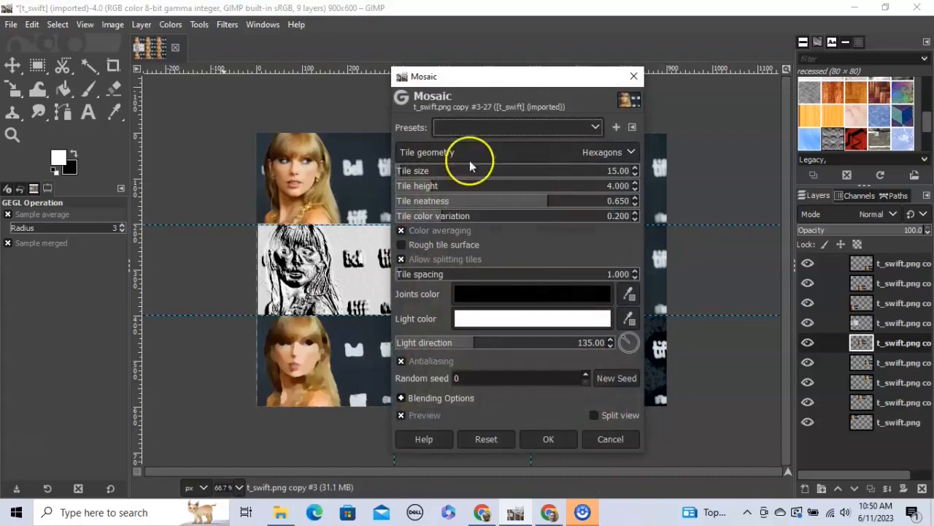
drag(513, 79, 247, 75)
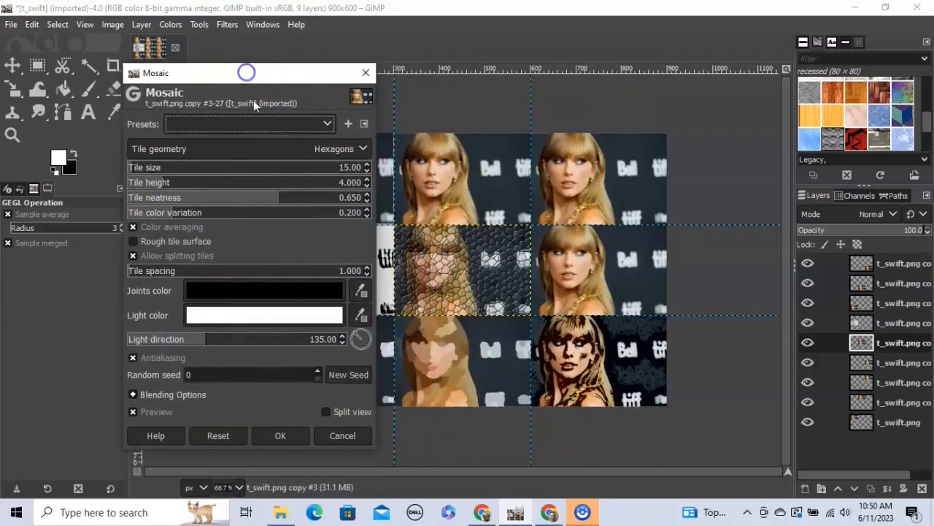
click(280, 435)
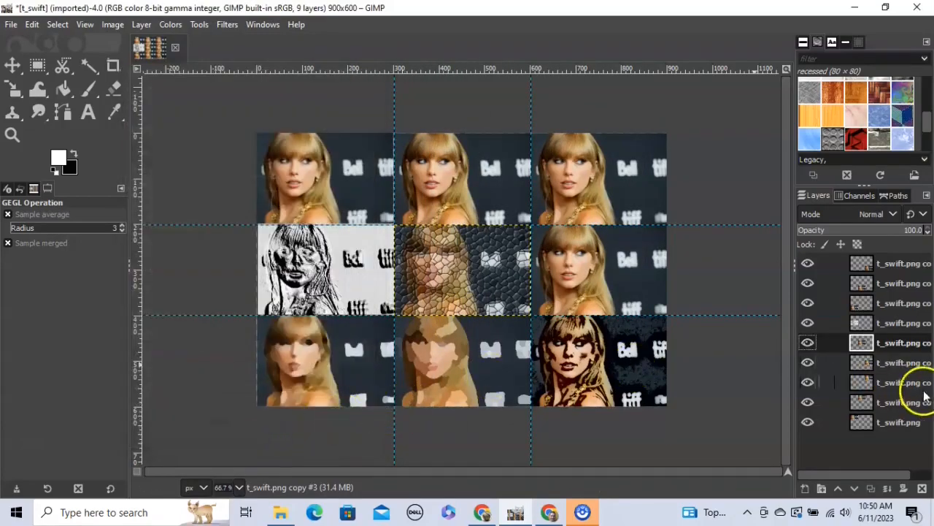
- Select the middle-right tile's layer, preview a Mosaic on it, and cancel it
click(899, 363)
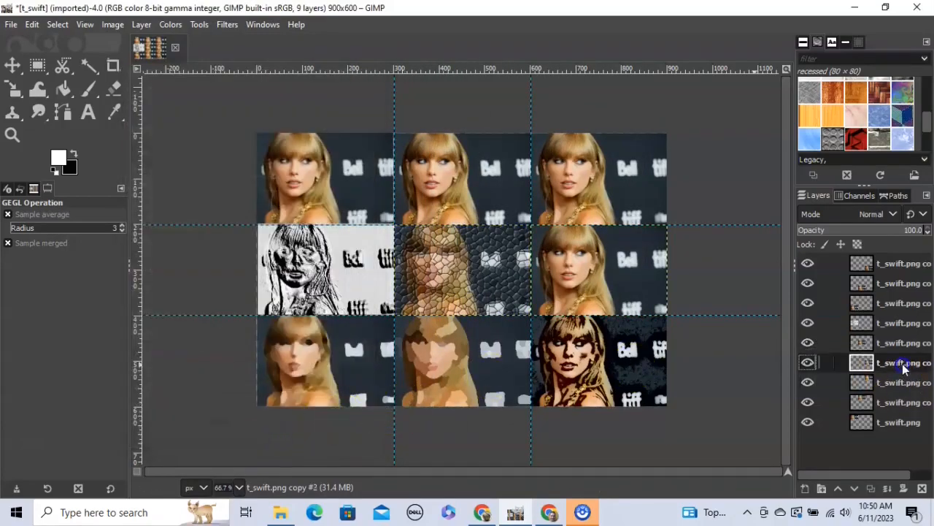
click(225, 27)
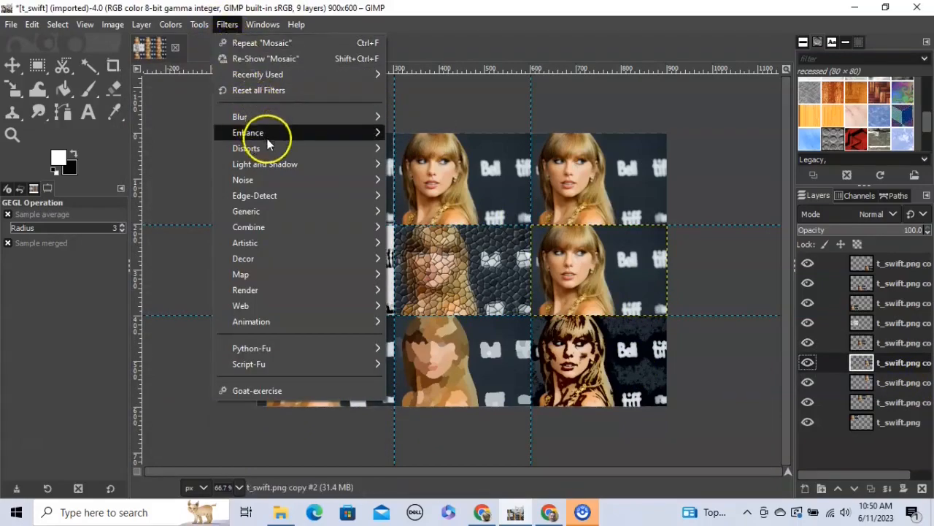
mouse_move(282, 148)
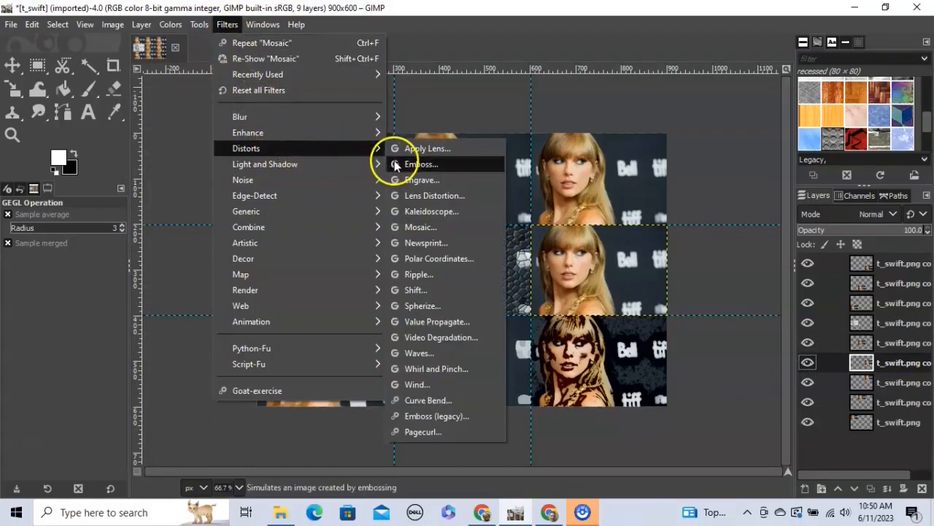
click(422, 226)
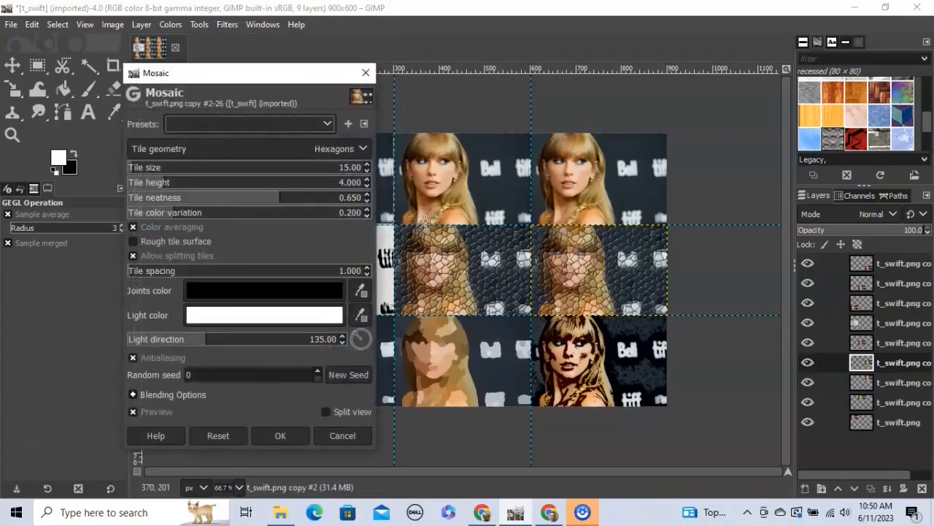
click(356, 438)
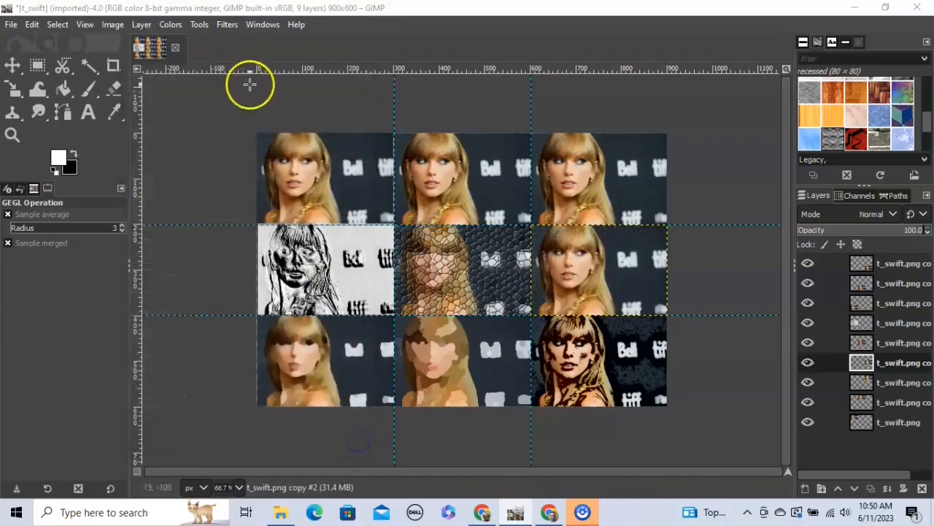
- Apply the Newsprint line halftone filter to the middle-right tile
click(228, 25)
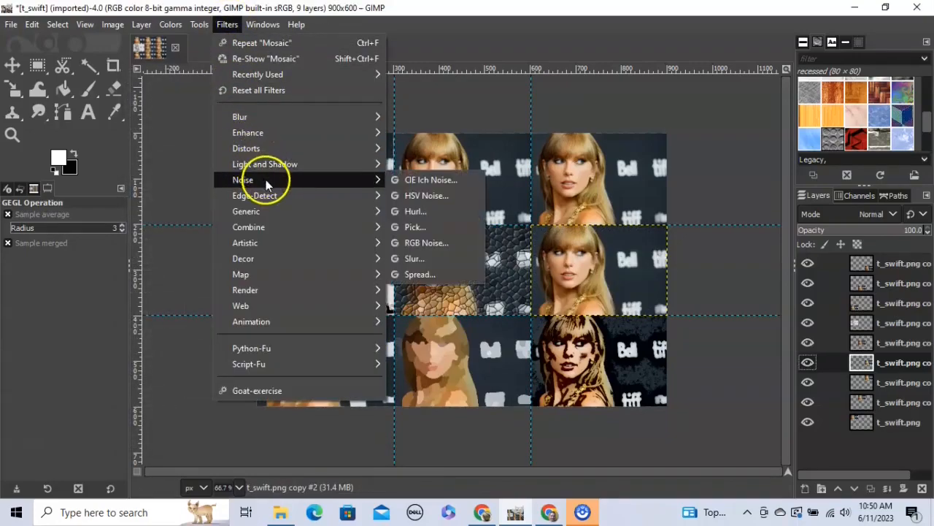
mouse_move(286, 153)
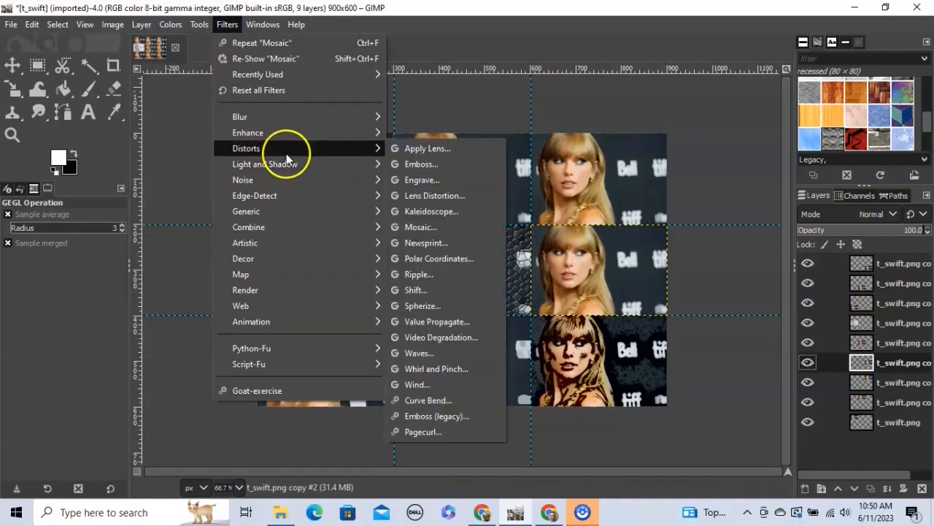
click(422, 243)
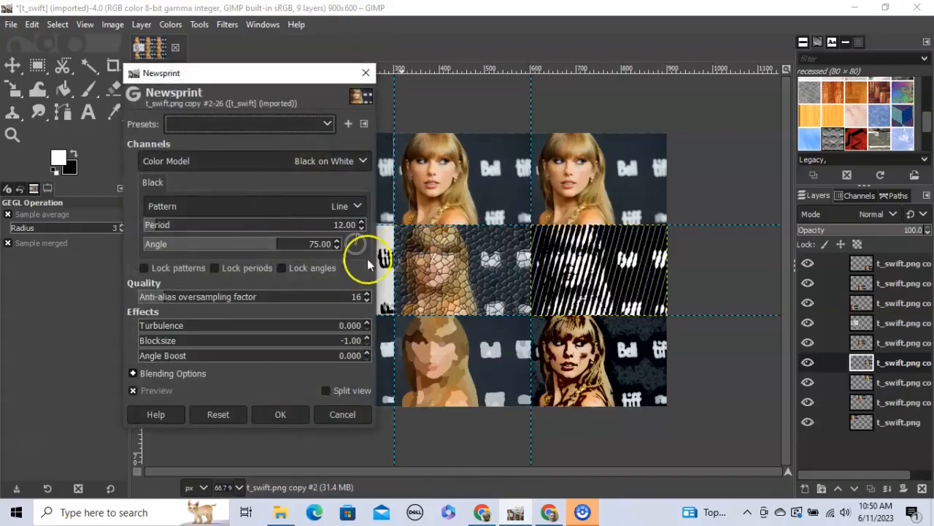
click(279, 414)
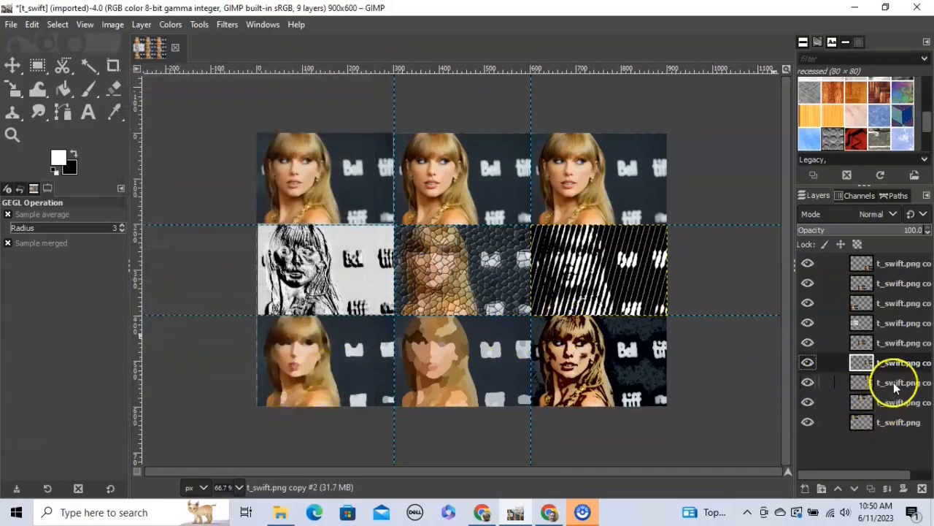
- Apply Clothify (blur 9×9, azimuth 135, elevation 45, depth 3) to the top-right tile
click(860, 383)
click(227, 25)
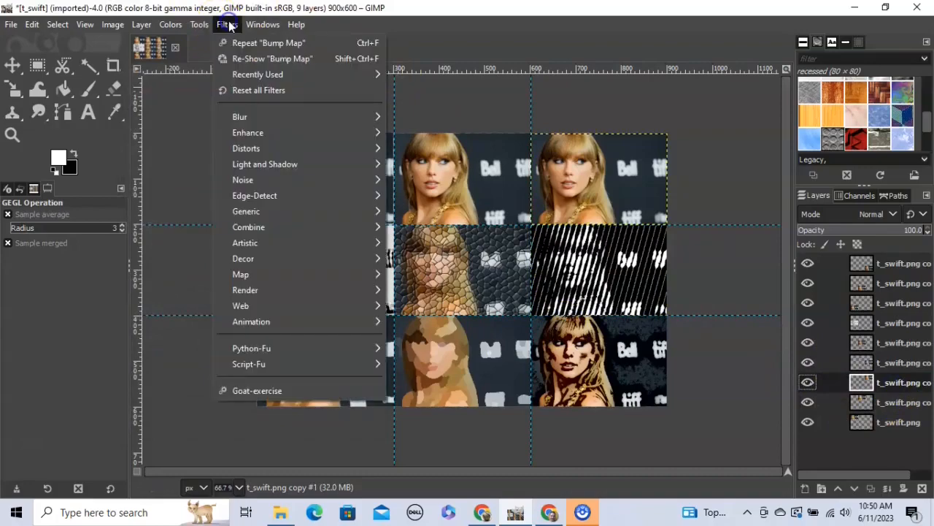
mouse_move(293, 197)
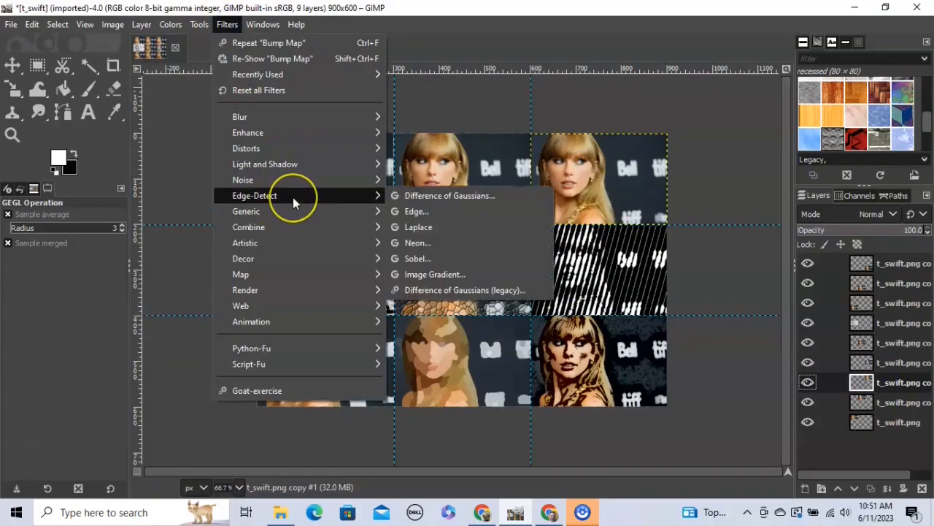
mouse_move(298, 225)
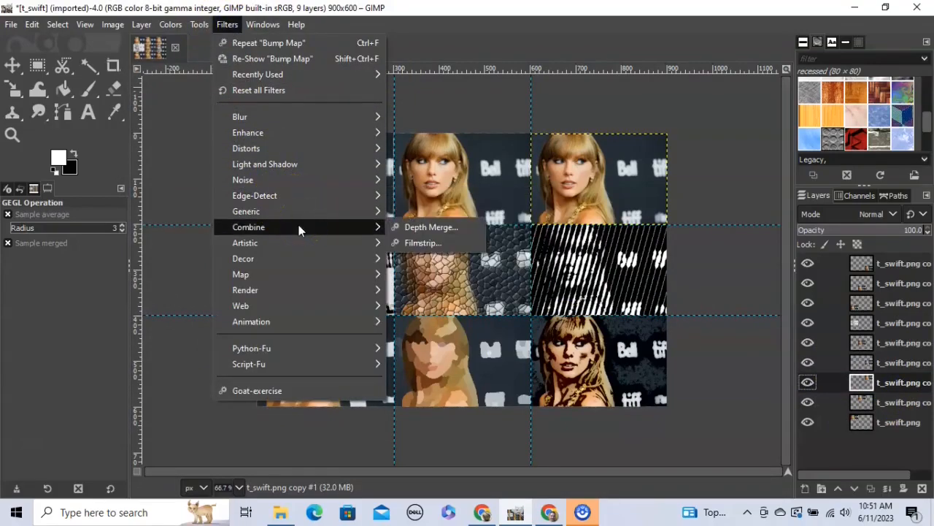
click(302, 243)
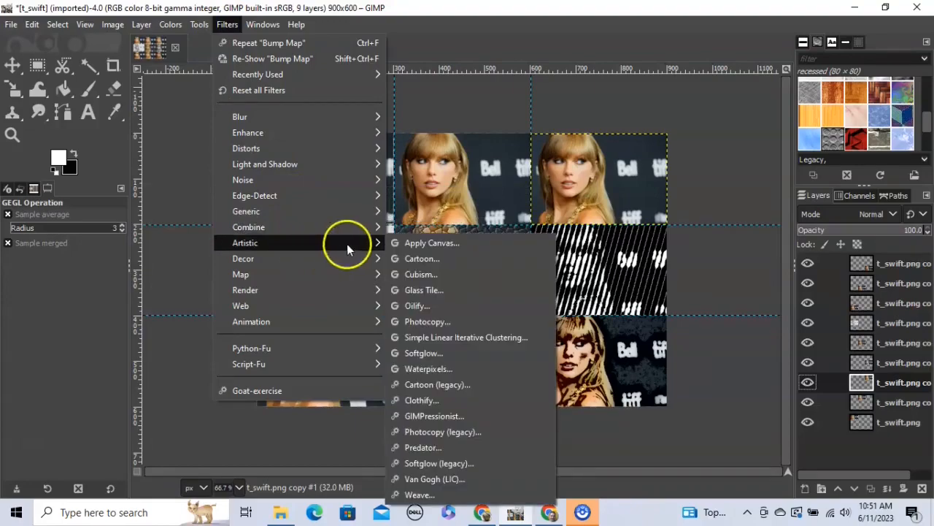
click(429, 400)
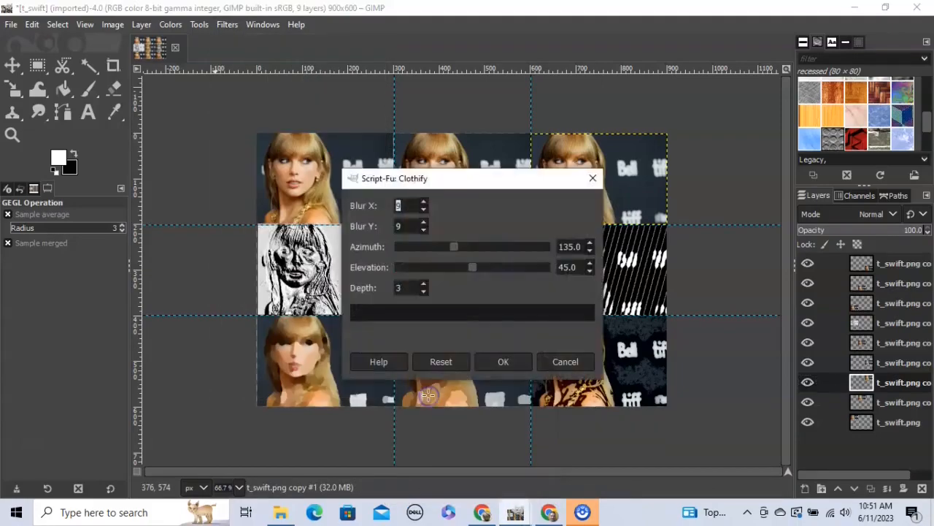
drag(481, 186, 373, 142)
click(404, 324)
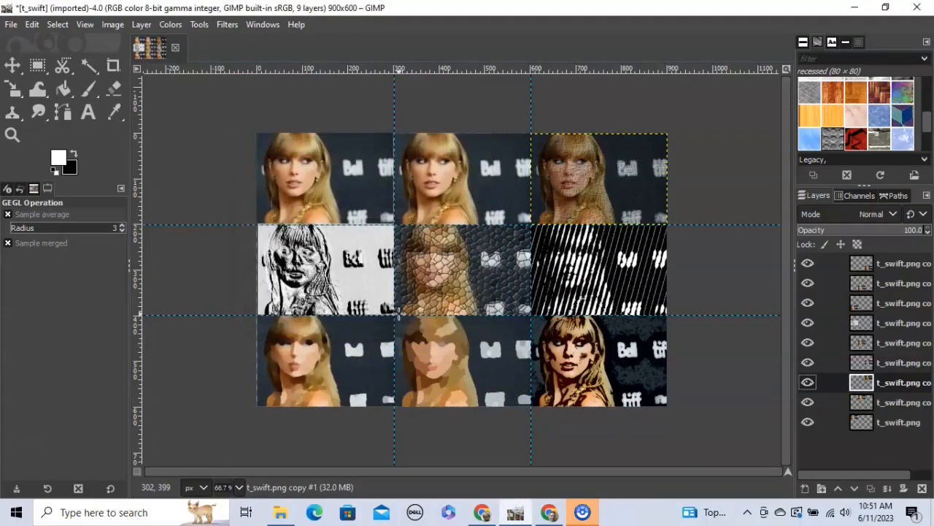
click(902, 402)
- Apply Cubism with tile size 10 and tile saturation 2.5 to the top-middle tile
click(228, 24)
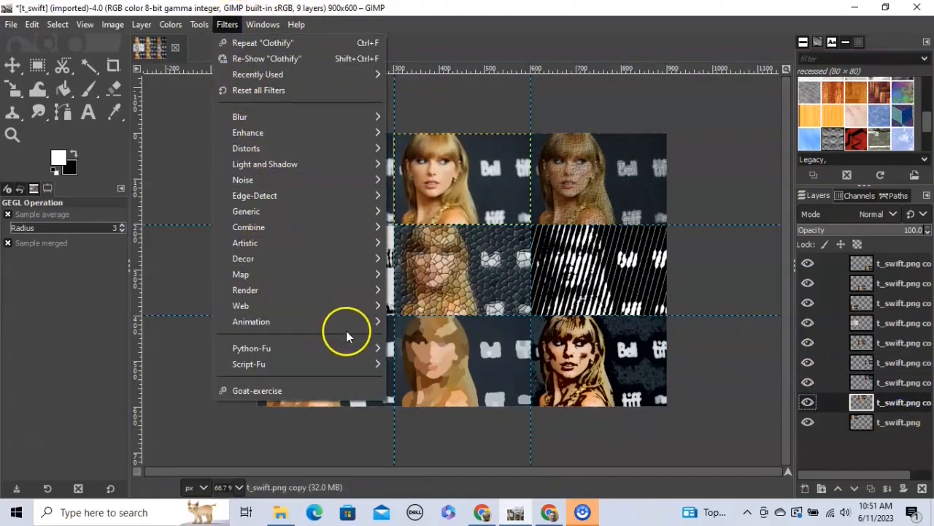
mouse_move(343, 312)
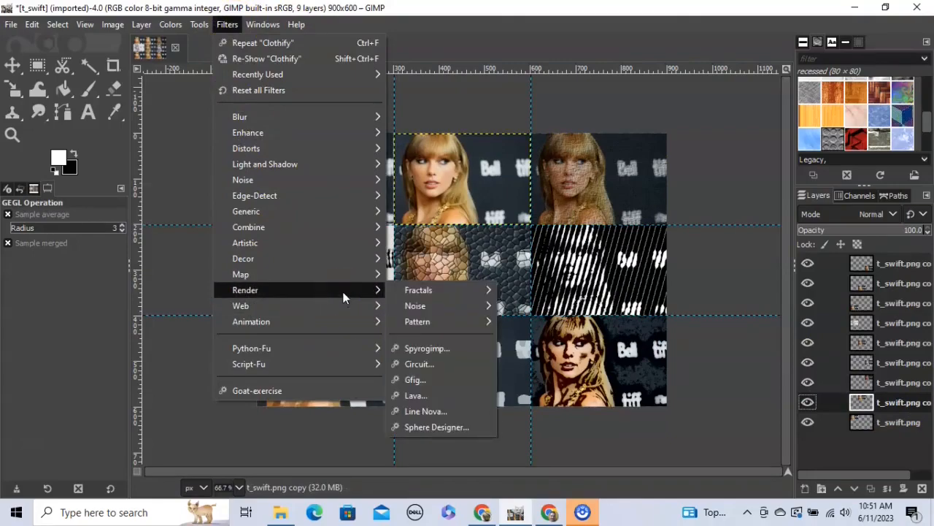
click(342, 276)
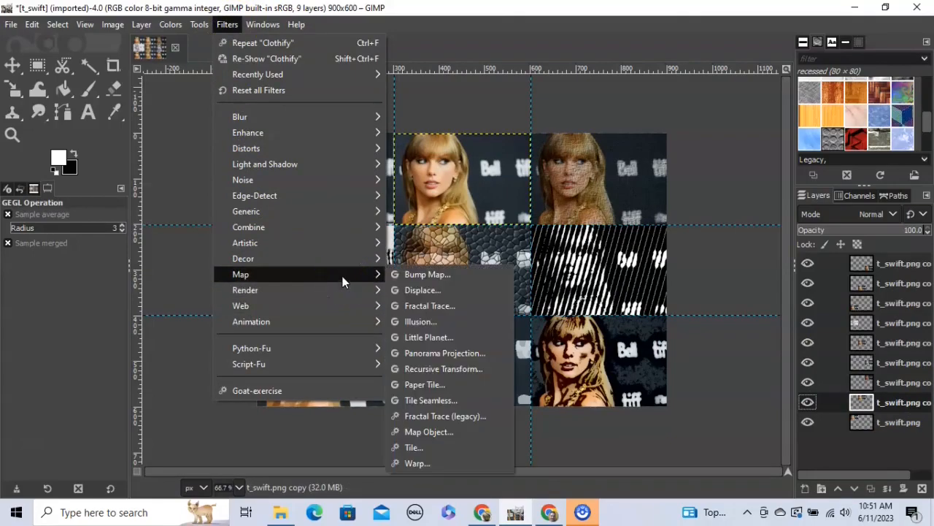
click(342, 263)
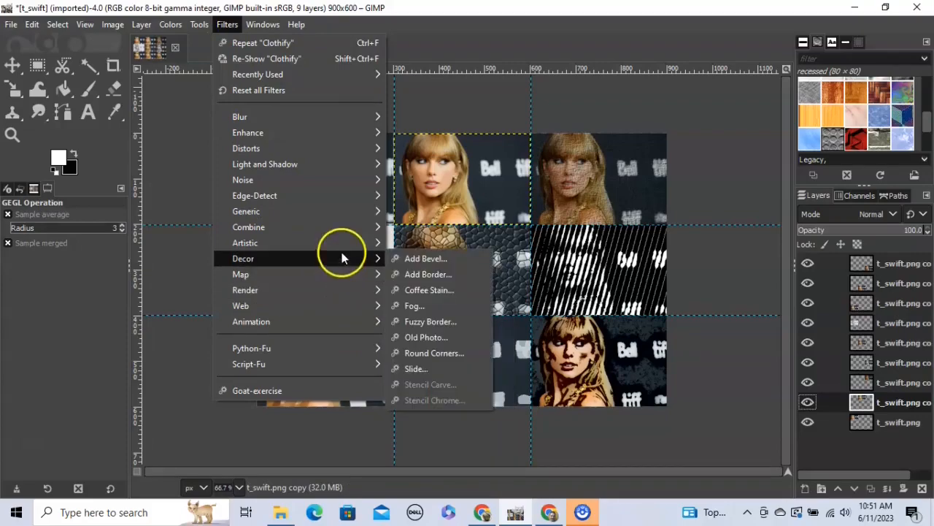
mouse_move(342, 243)
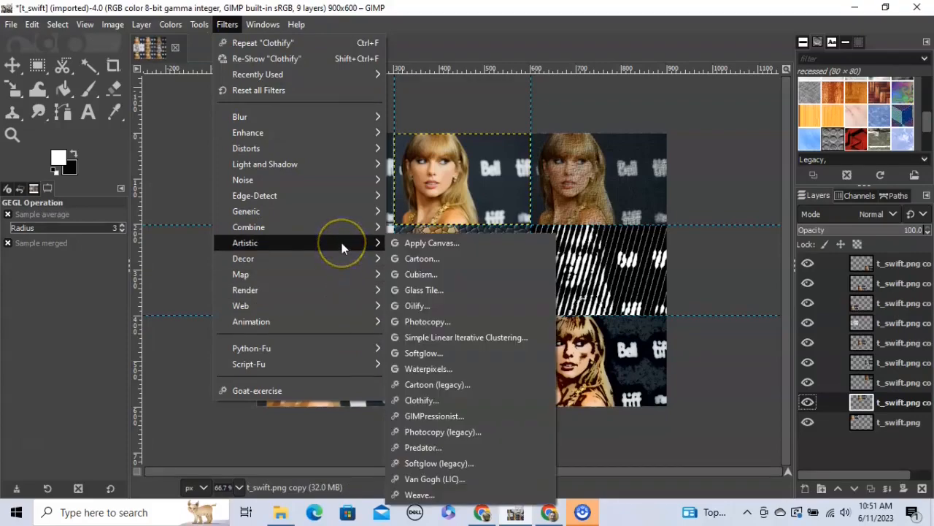
click(427, 274)
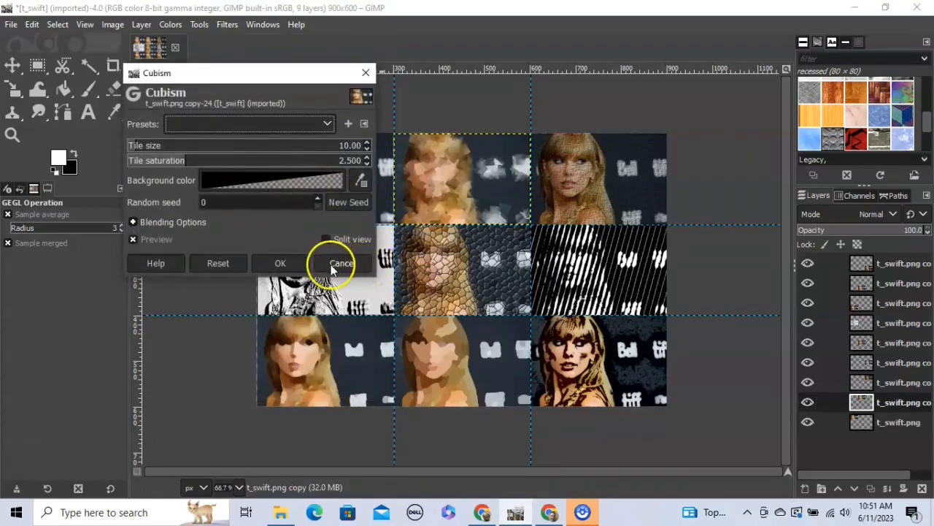
click(280, 263)
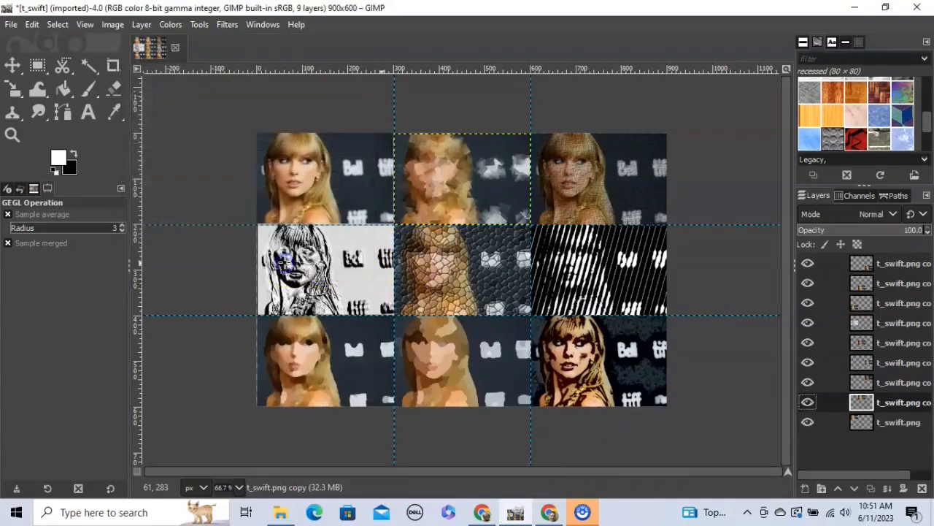
click(898, 422)
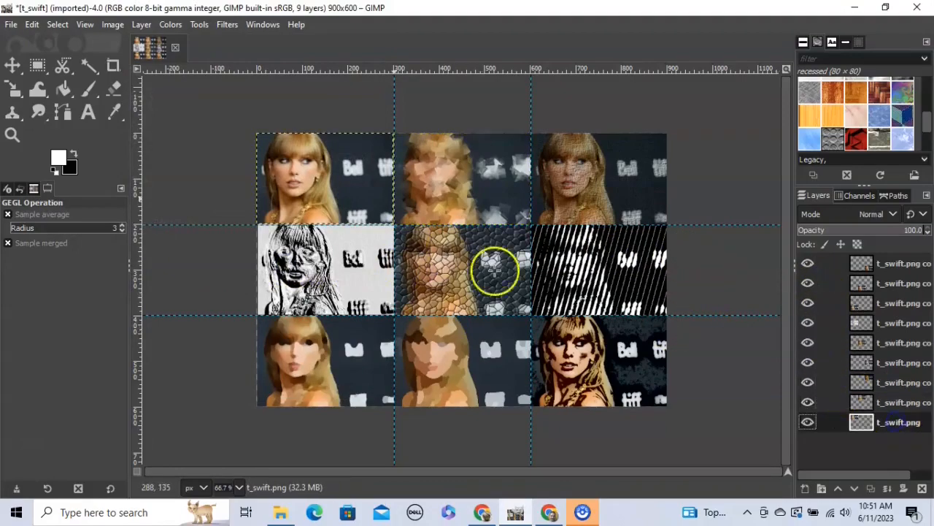
- Apply Pixelize with 16×16 blocks to the top-left tile
click(225, 24)
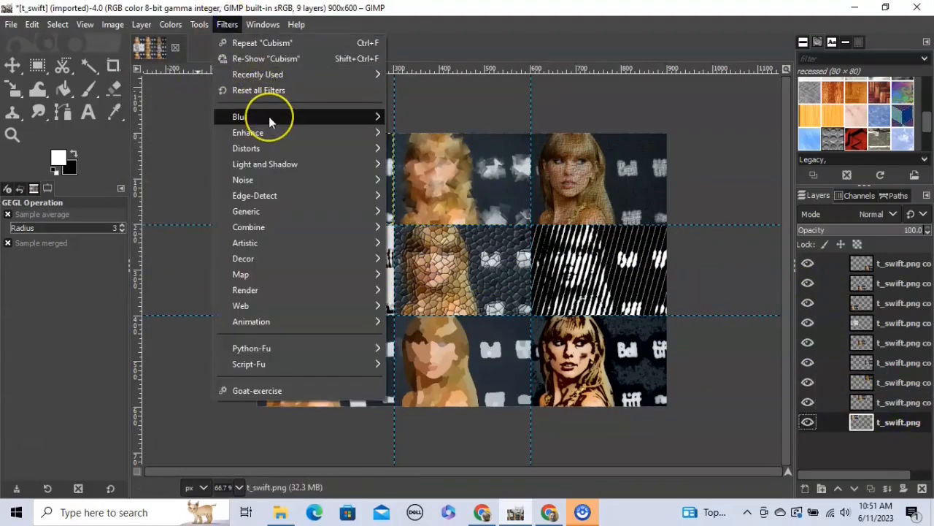
mouse_move(269, 118)
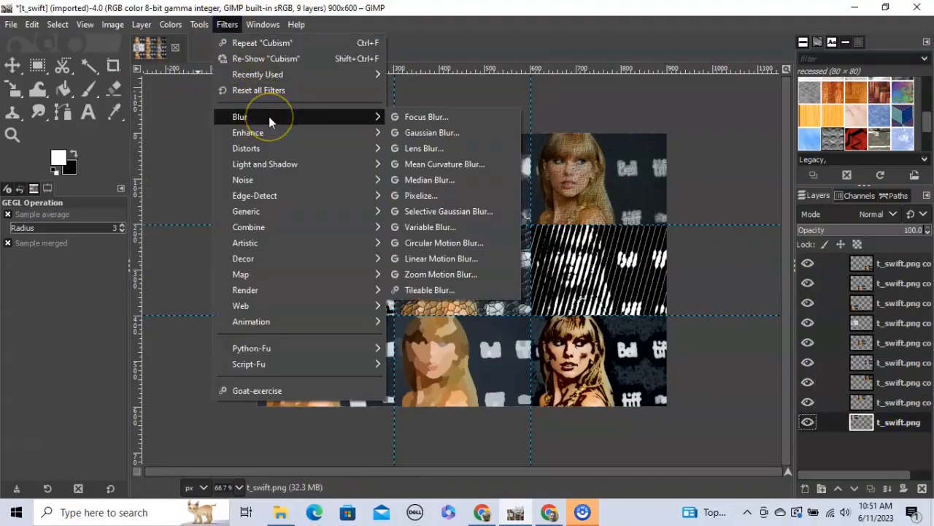
click(431, 198)
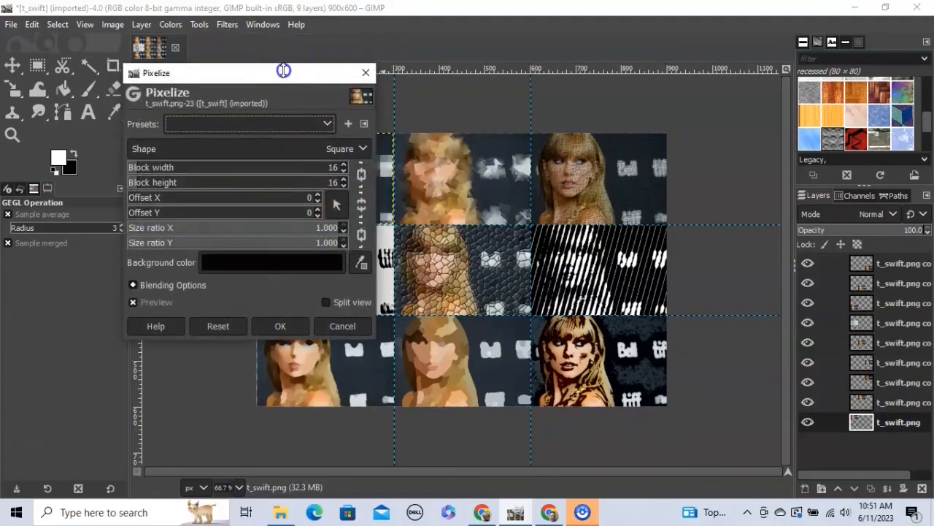
drag(285, 73, 597, 73)
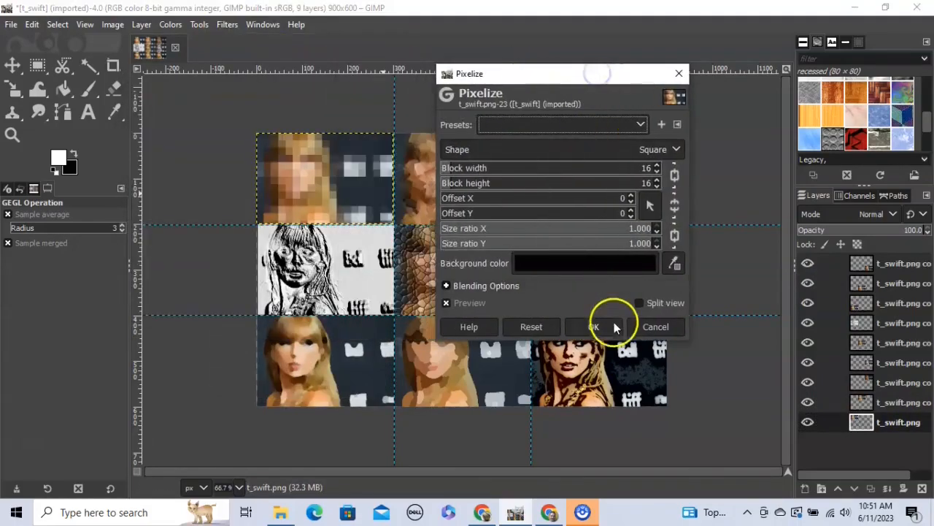
click(611, 326)
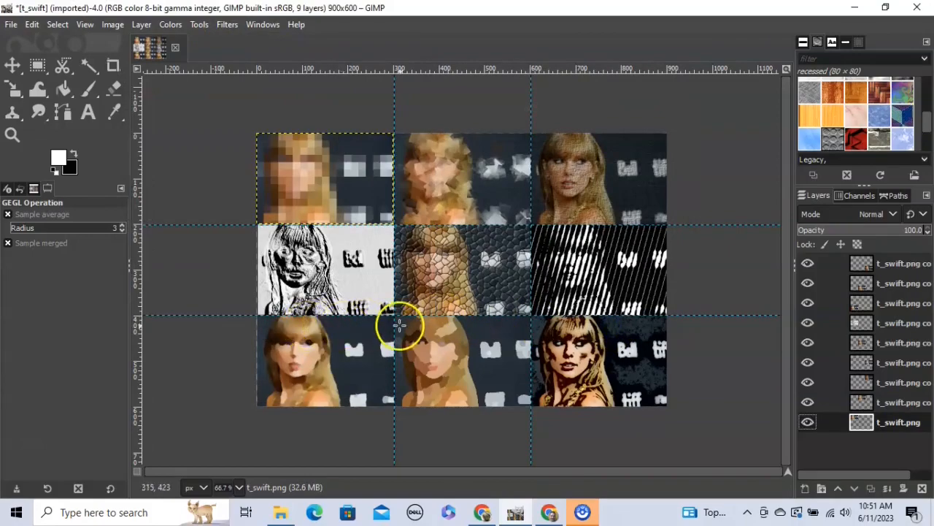